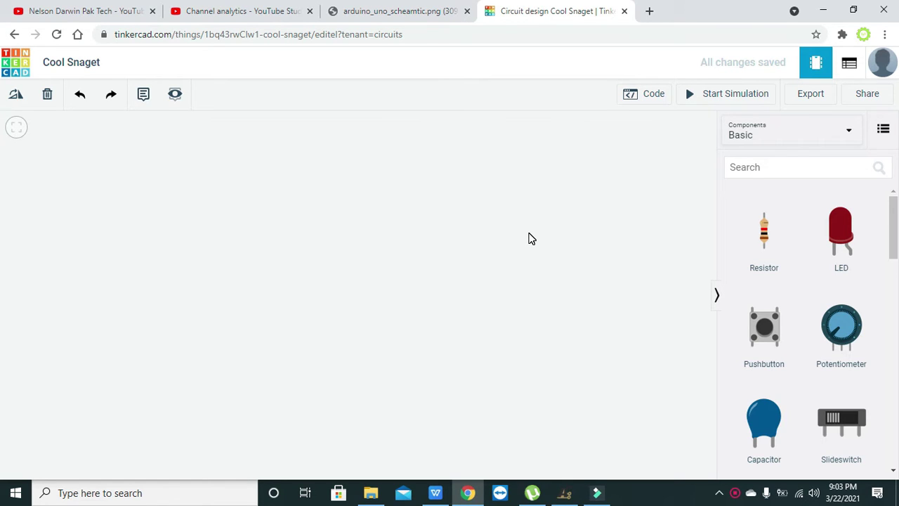
- Find the Arduino Uno R3 in the parts search, drop it on the canvas, and clear the search
click(758, 168)
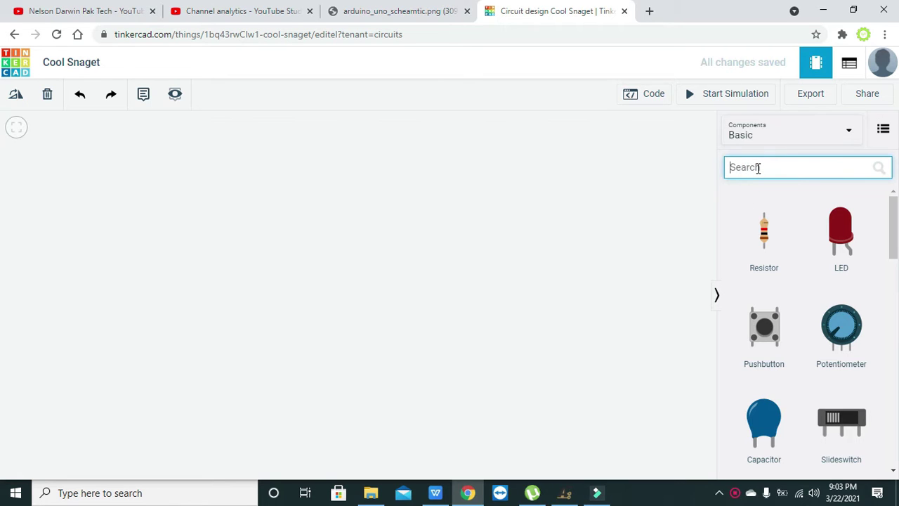
click(758, 168)
text(rduino)
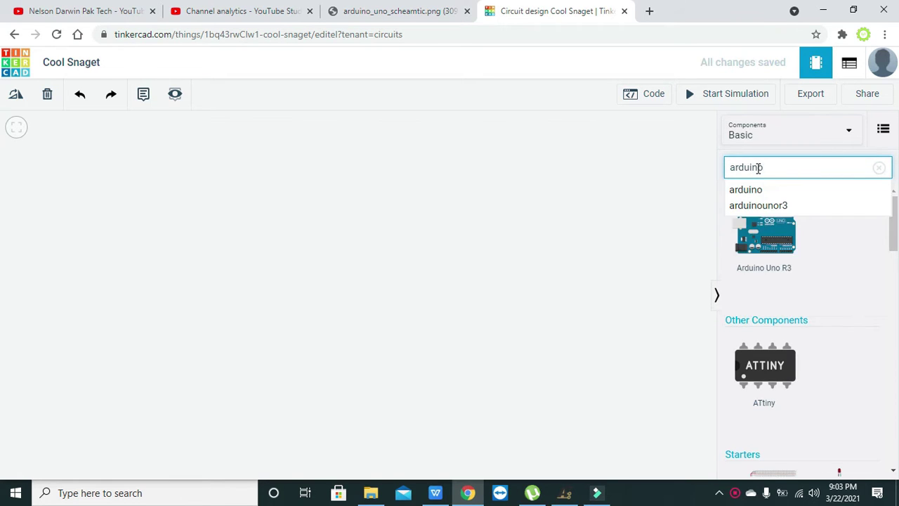
click(761, 187)
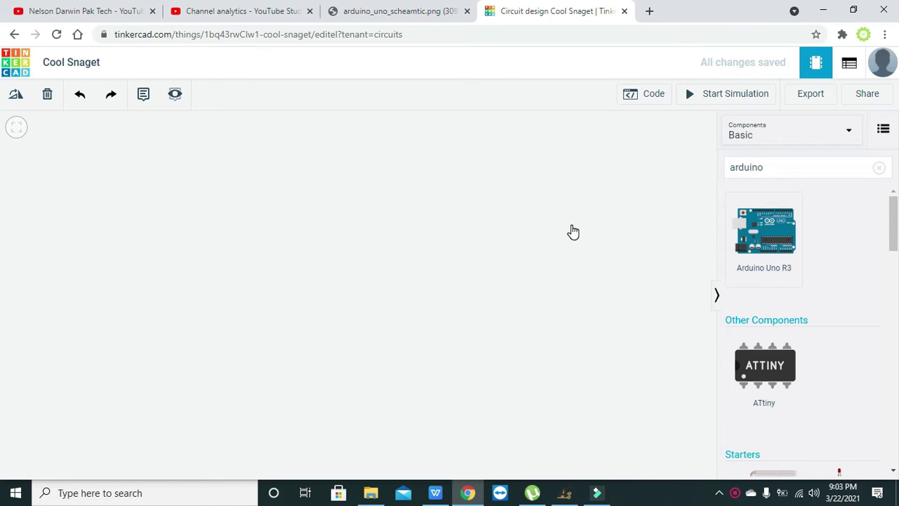
click(195, 272)
drag(194, 267, 358, 353)
click(520, 357)
click(803, 167)
key(BackSpace)
key(BackSpace)
key(BackSpace)
key(BackSpace)
key(BackSpace)
key(BackSpace)
key(BackSpace)
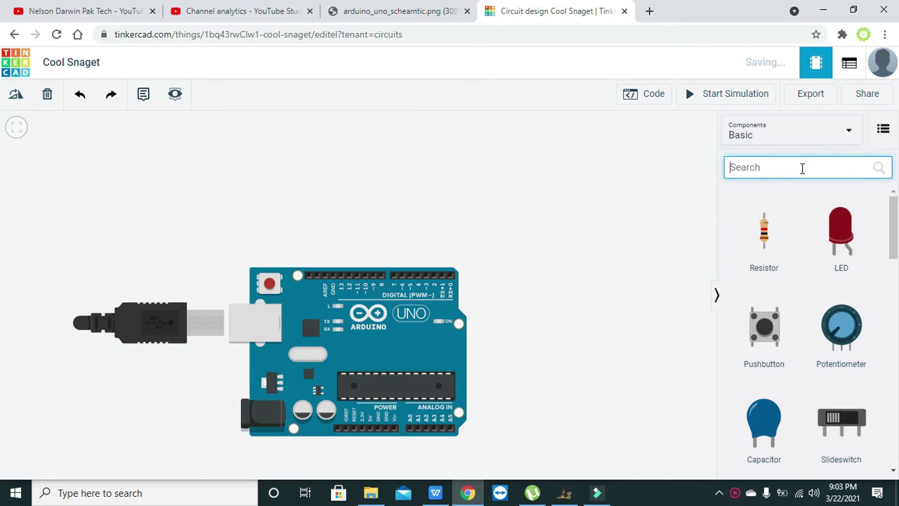
- Place the first three red LEDs side by side above the Arduino
click(836, 226)
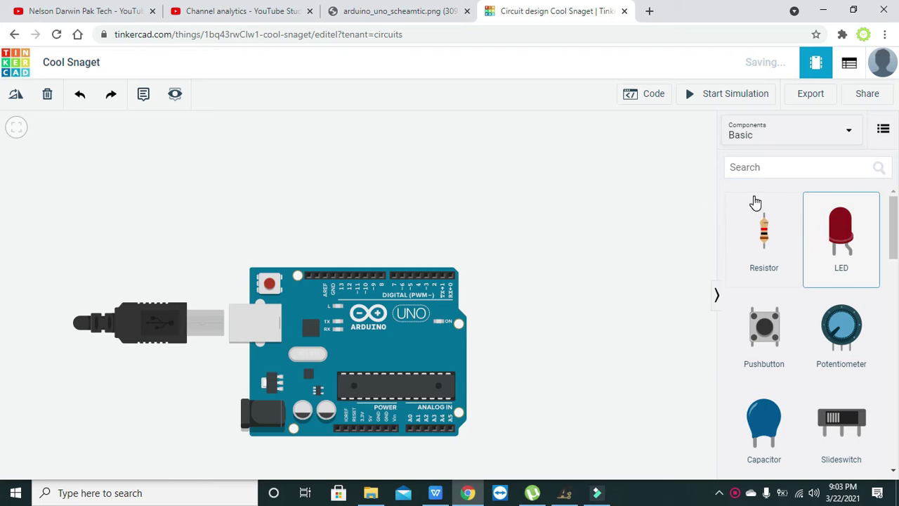
click(229, 212)
click(279, 202)
click(841, 233)
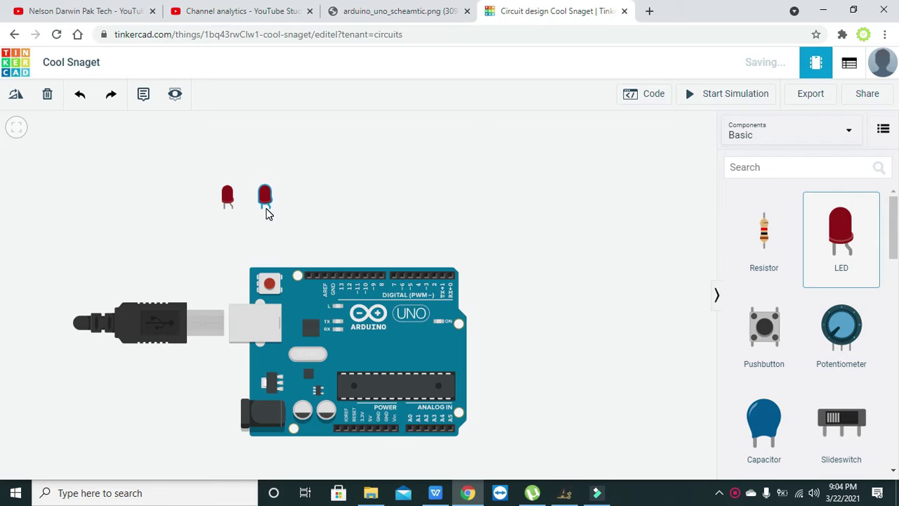
click(268, 213)
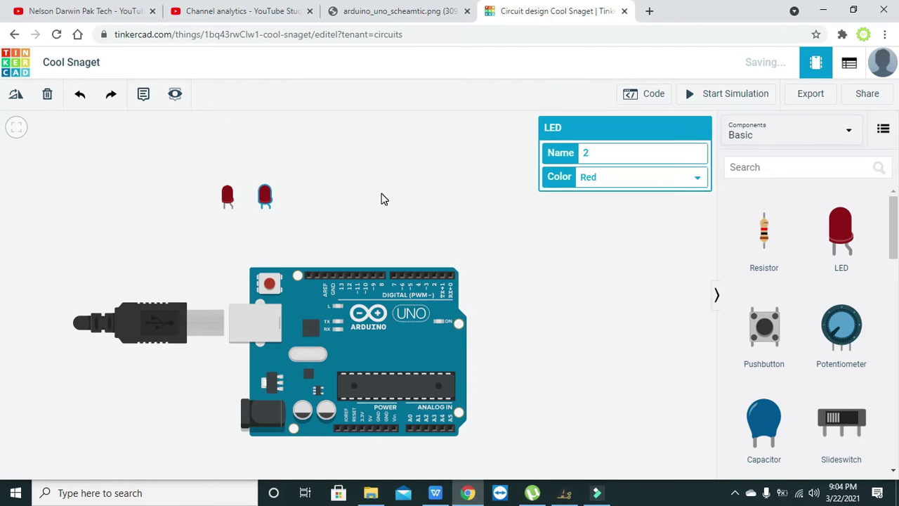
click(841, 233)
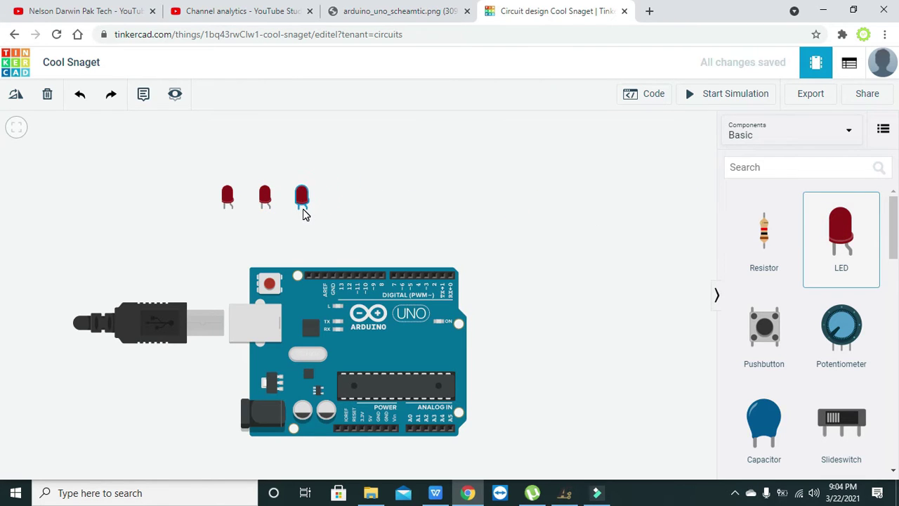
click(303, 214)
- Add three more LEDs to complete a row of six above the board
click(180, 169)
mouse_move(180, 168)
mouse_down()
mouse_move(205, 191)
mouse_move(175, 162)
mouse_up()
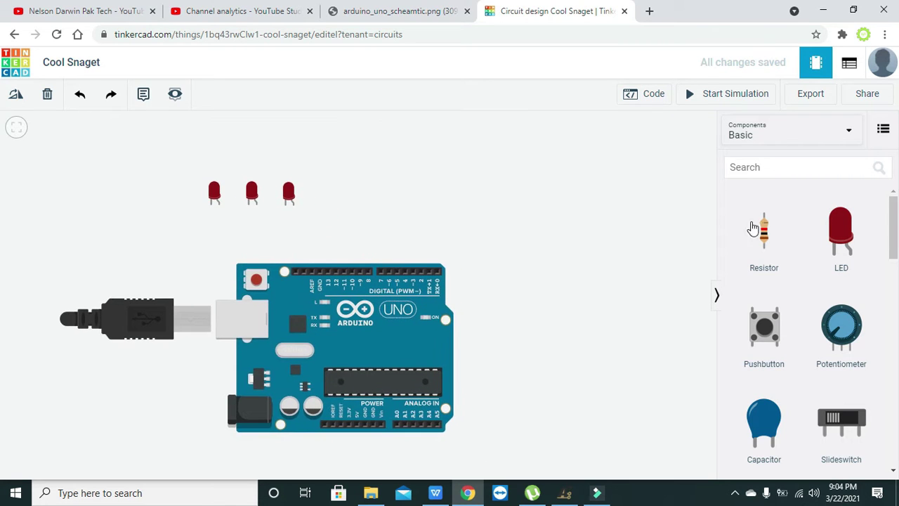
click(840, 222)
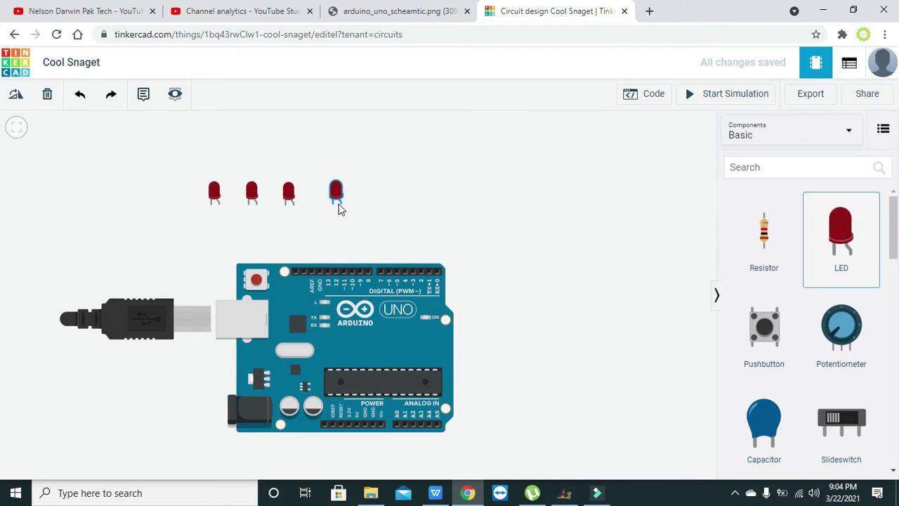
click(329, 208)
click(423, 214)
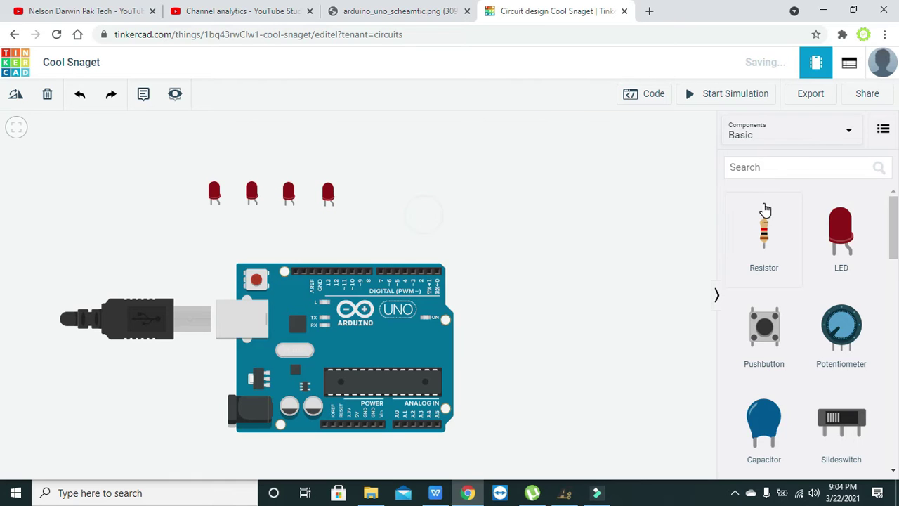
click(848, 236)
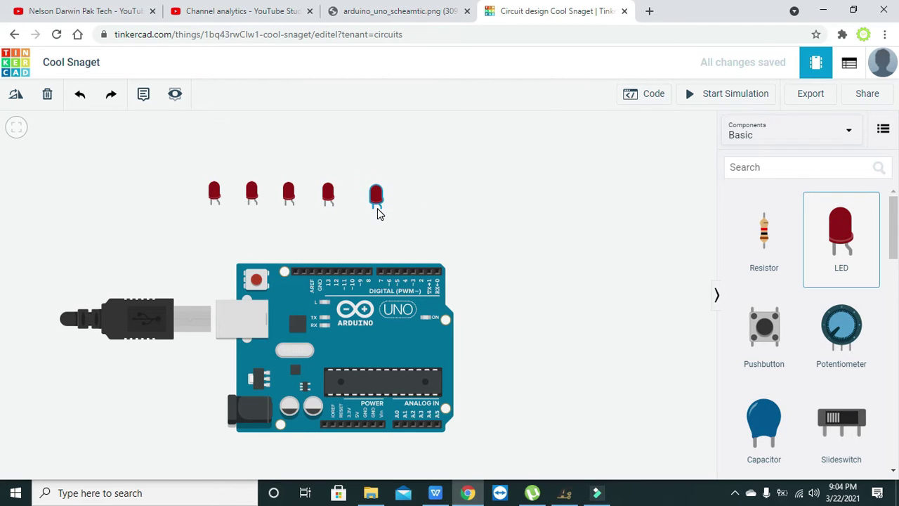
click(373, 211)
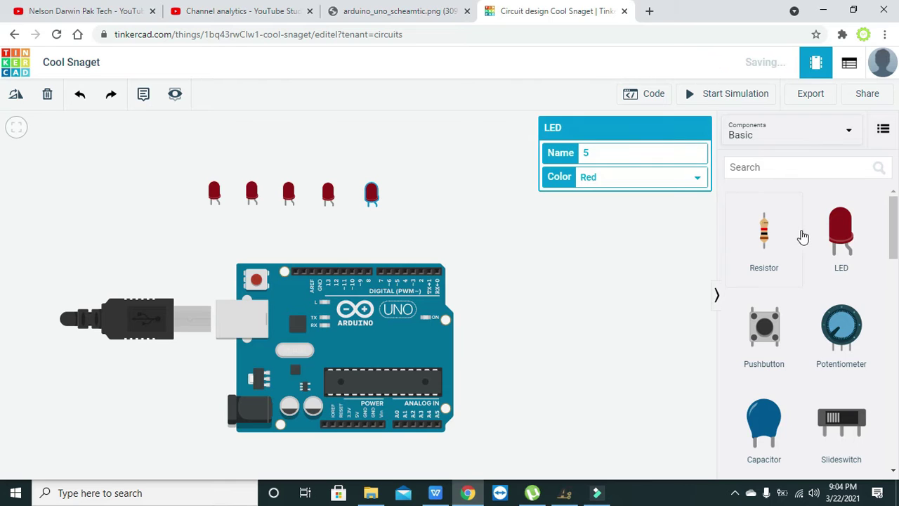
click(843, 235)
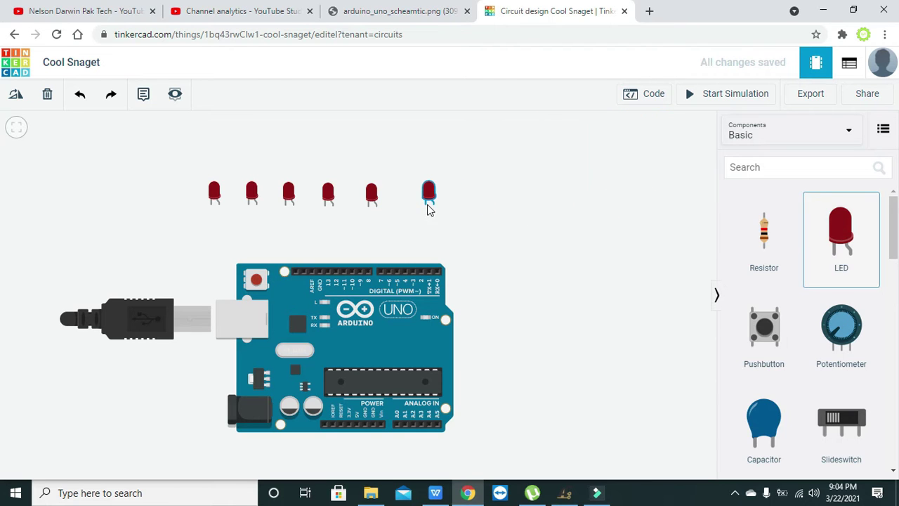
click(414, 211)
- Run a green wire below the row from the first LED's cathode to the sixth LED's cathode
click(499, 210)
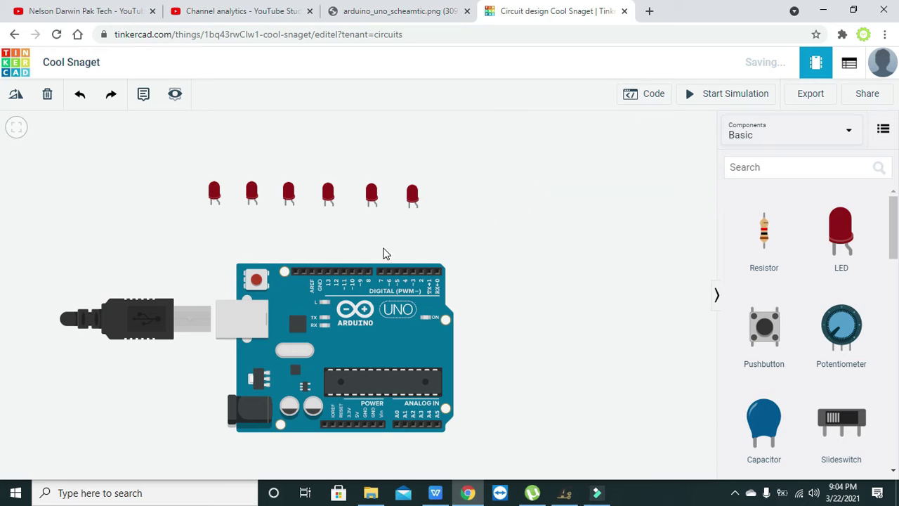
click(211, 206)
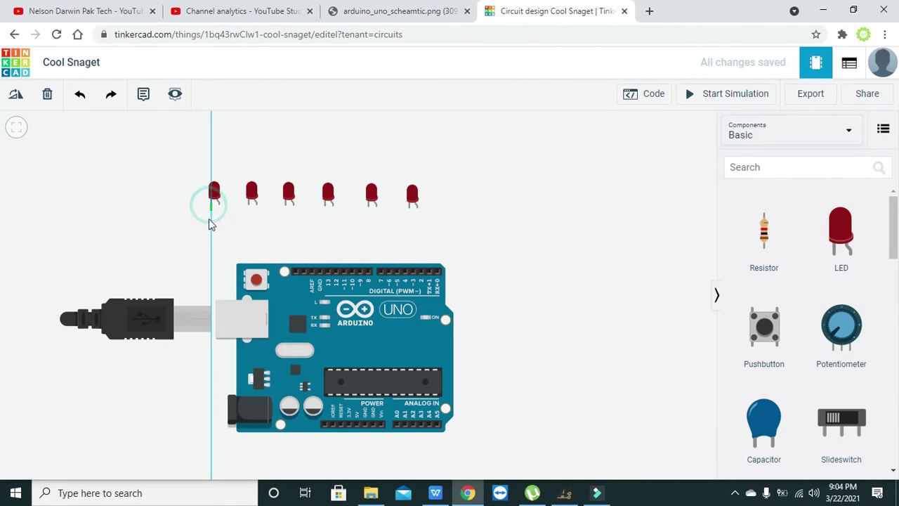
click(211, 226)
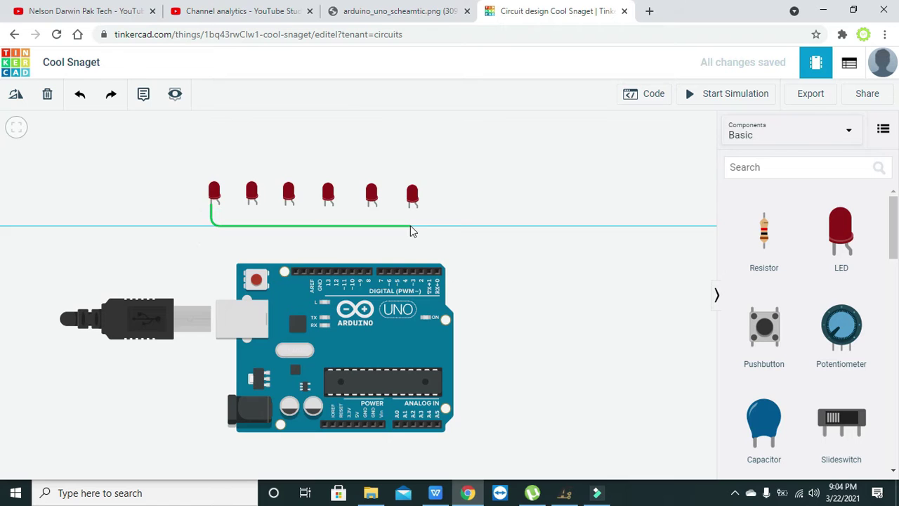
click(411, 226)
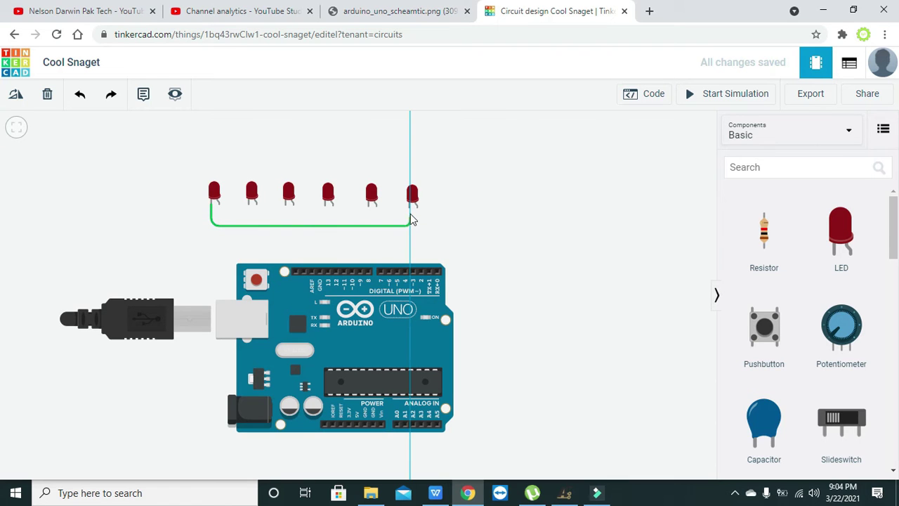
click(410, 208)
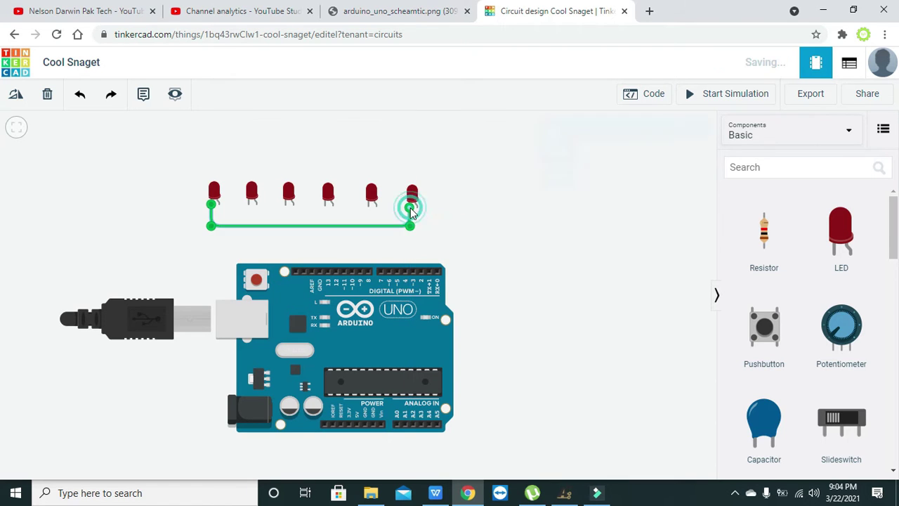
click(384, 222)
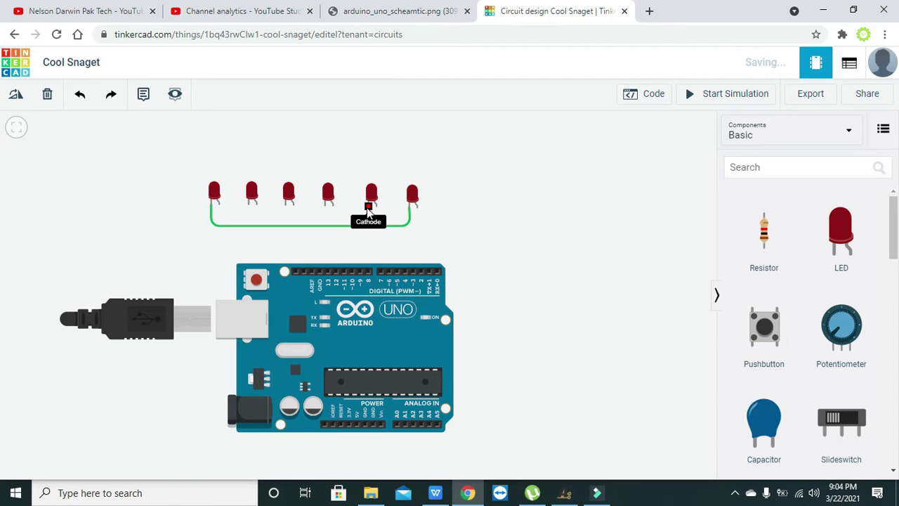
- Wire the fifth LED's cathode to the sixth's, and the fourth's to the fifth's
click(368, 208)
click(368, 218)
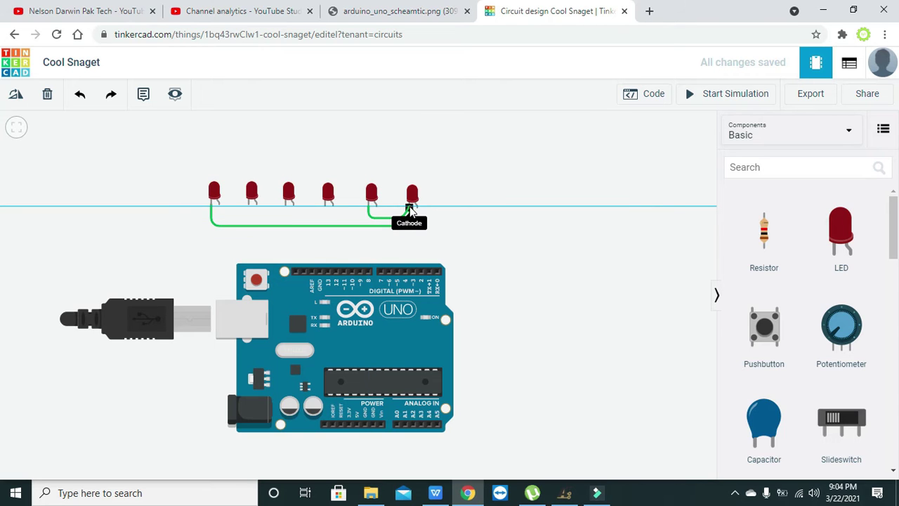
click(411, 209)
click(330, 216)
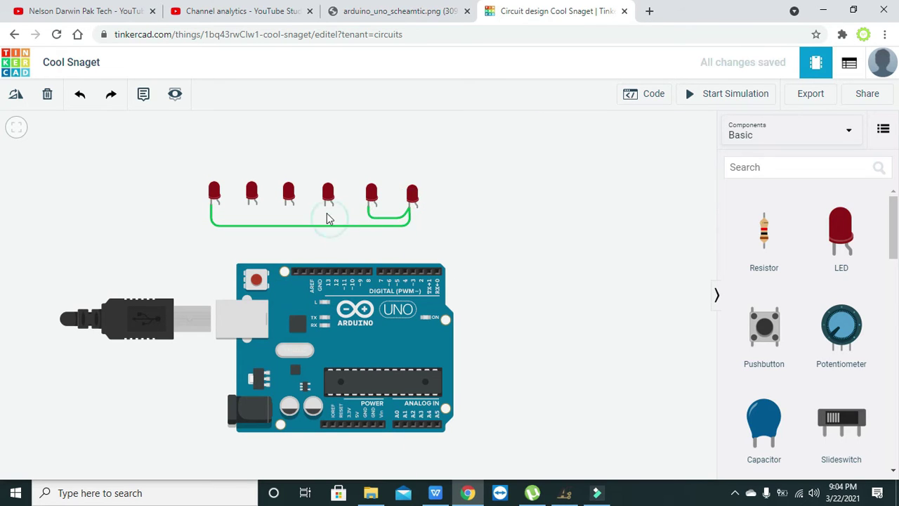
click(325, 210)
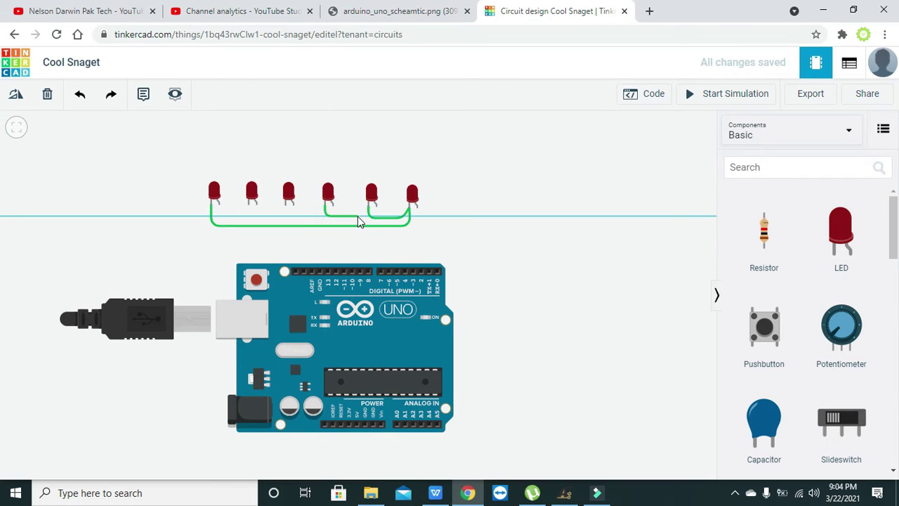
click(359, 216)
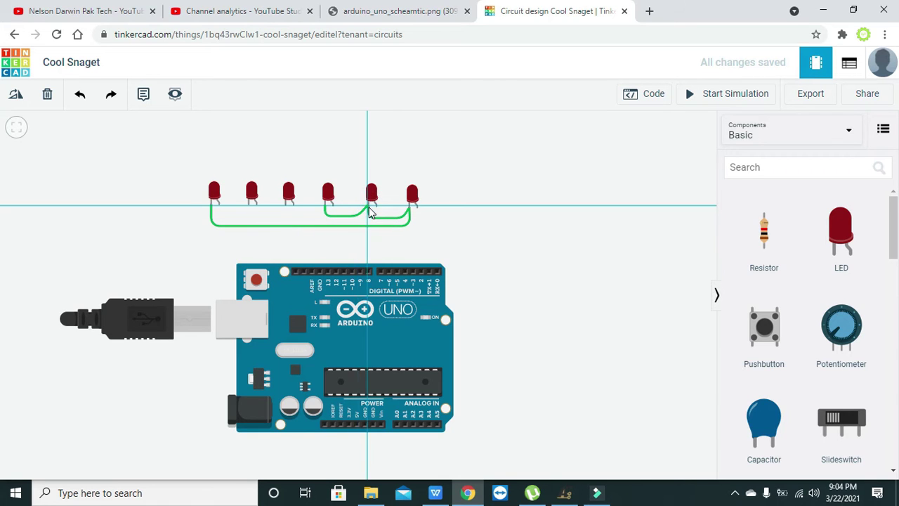
click(367, 207)
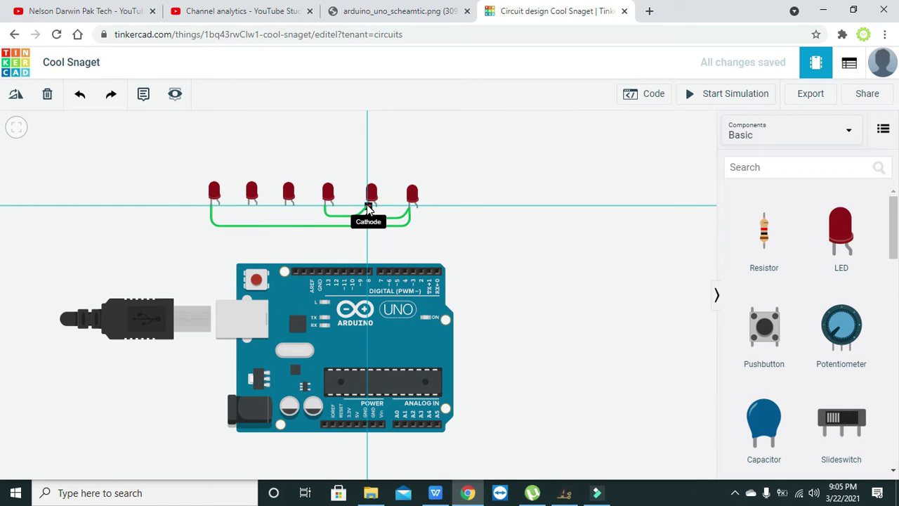
click(367, 208)
click(285, 222)
- Wire the third cathode to the fourth and the second to the third, bending them toward the rail
click(287, 205)
click(326, 206)
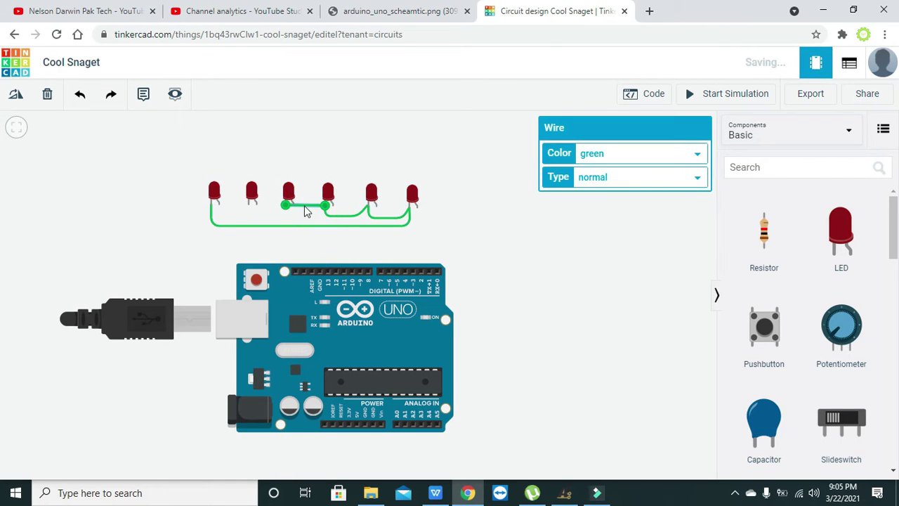
mouse_move(302, 206)
mouse_down()
mouse_move(289, 223)
mouse_move(316, 222)
mouse_up()
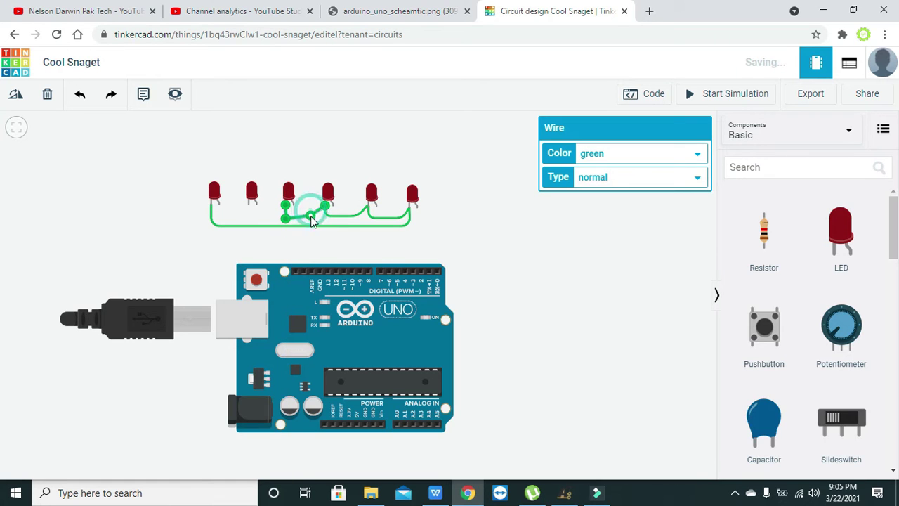
click(251, 204)
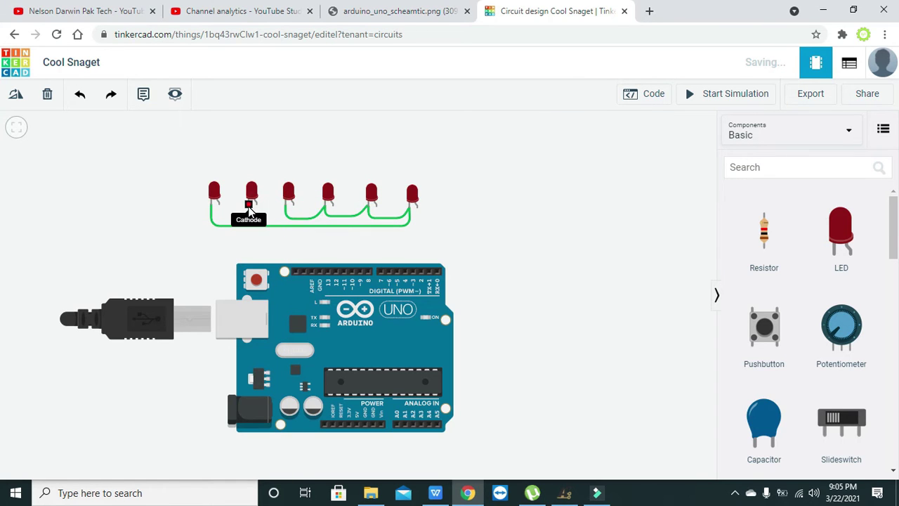
click(286, 207)
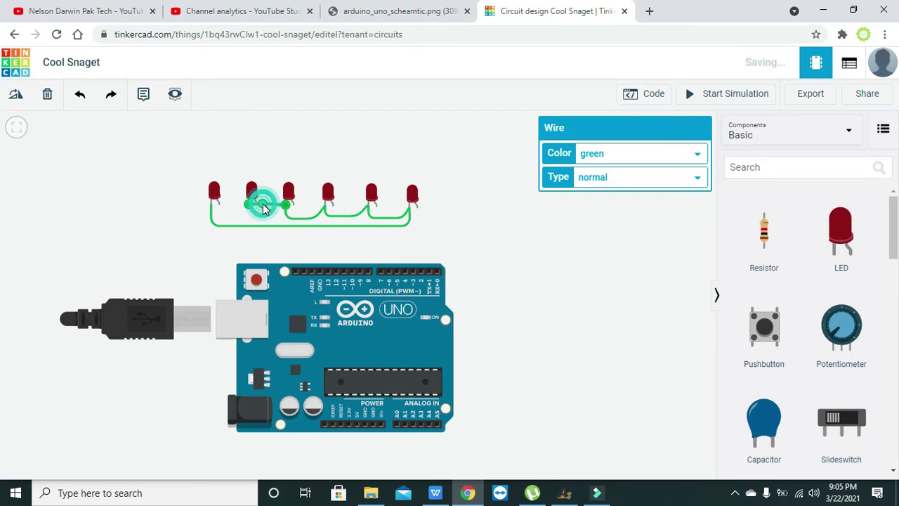
mouse_move(248, 205)
mouse_down()
mouse_move(249, 215)
mouse_move(280, 215)
mouse_up()
click(215, 215)
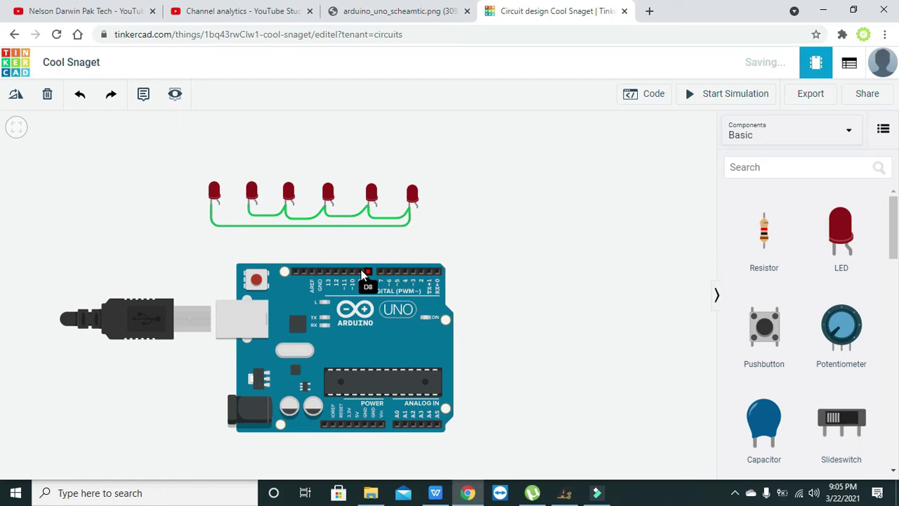
- Run a green wire from the Arduino GND pin to the fourth LED's cathode, with one bend
click(321, 271)
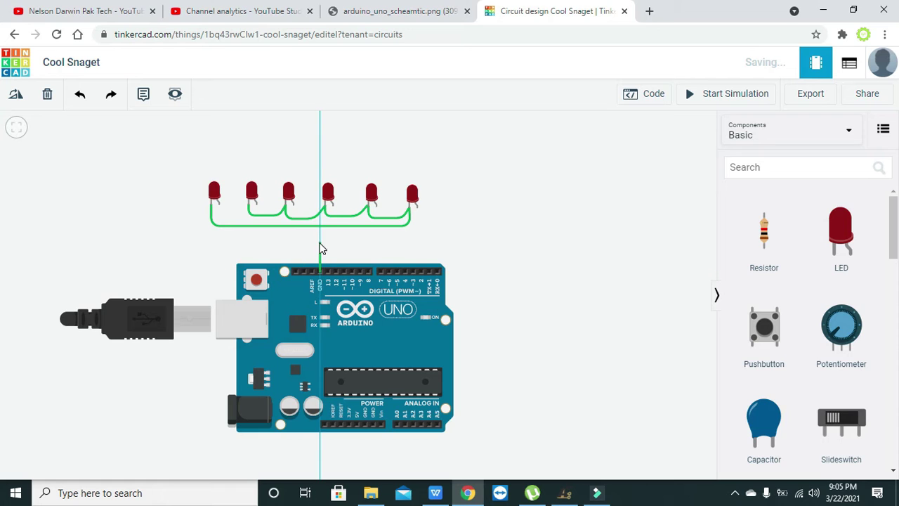
click(324, 207)
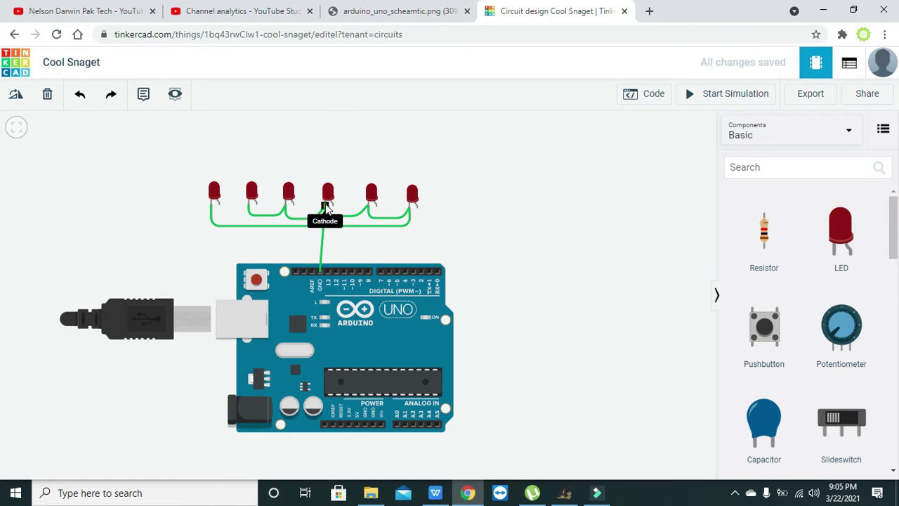
click(324, 206)
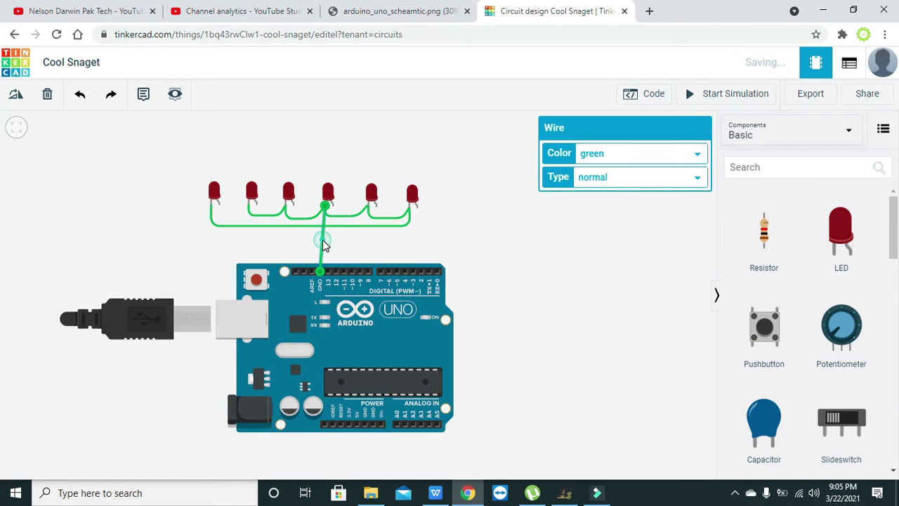
drag(324, 244, 317, 243)
click(358, 242)
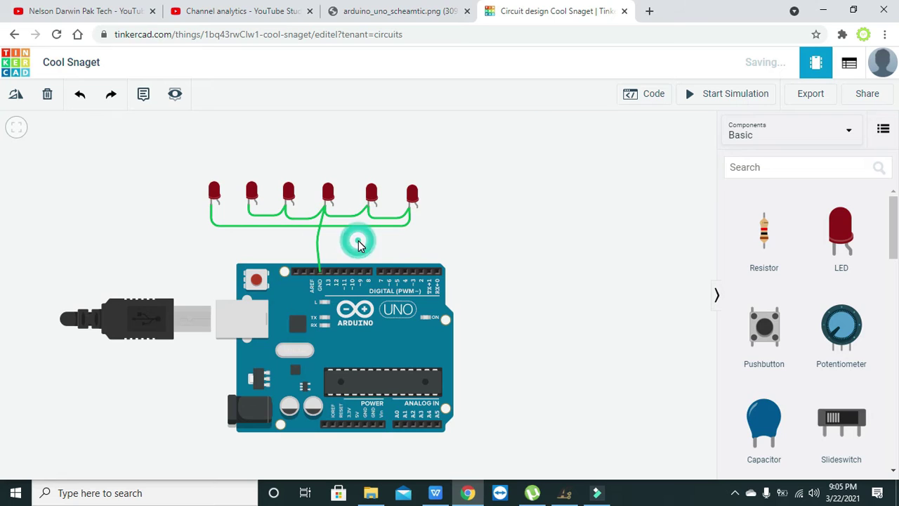
- Connect the anodes of the sixth, fifth and fourth LEDs to digital pins, starting at D1
click(418, 209)
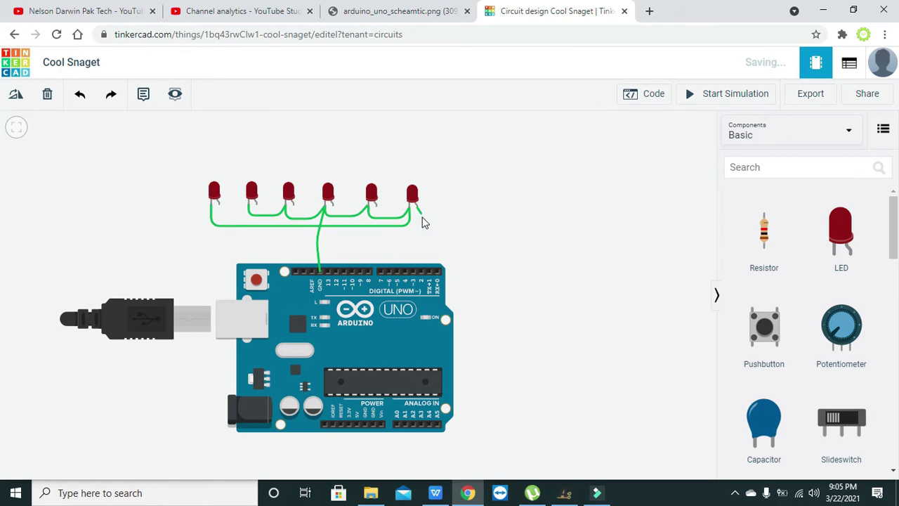
click(430, 272)
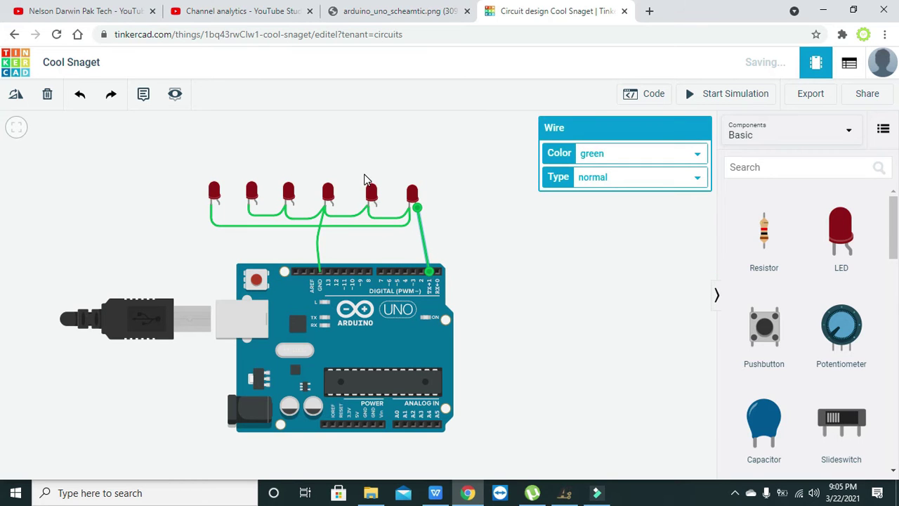
click(372, 202)
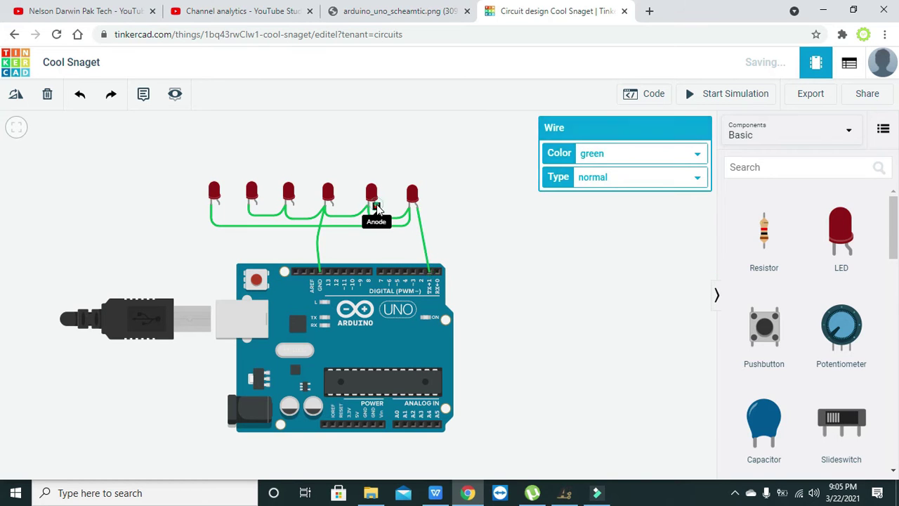
click(422, 273)
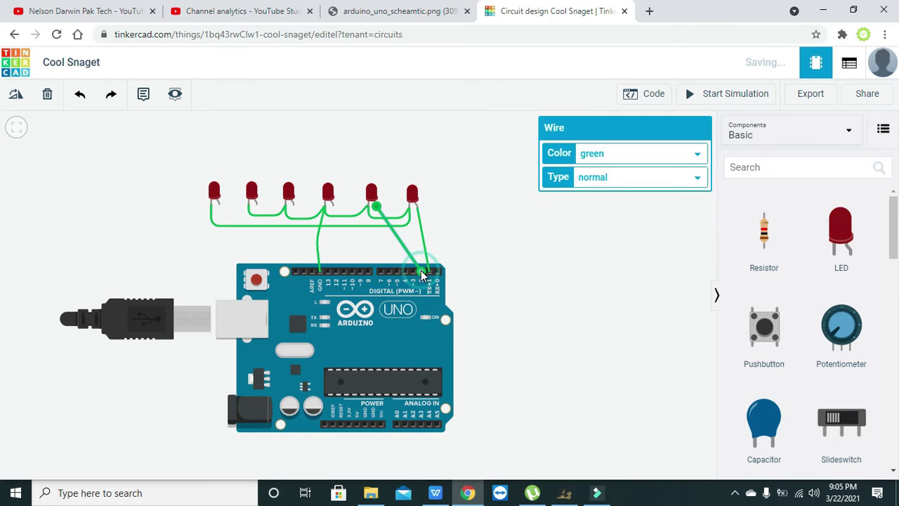
click(334, 207)
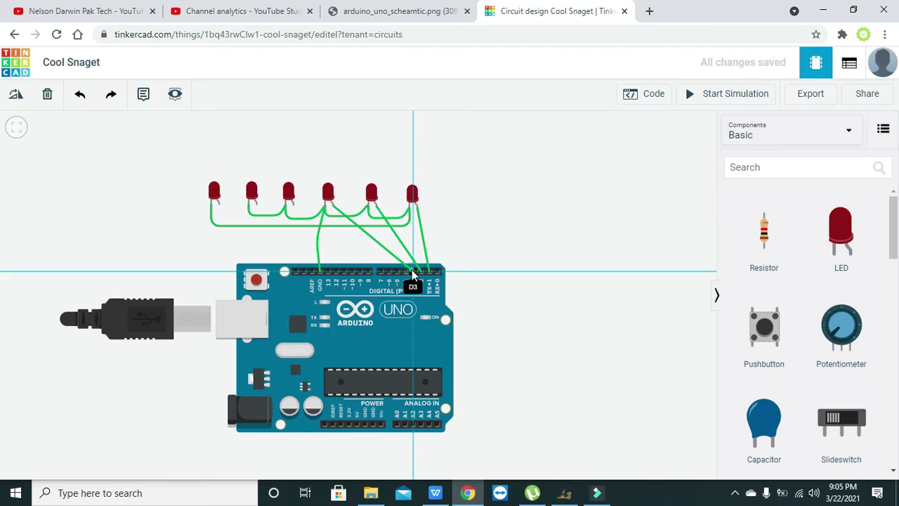
click(413, 273)
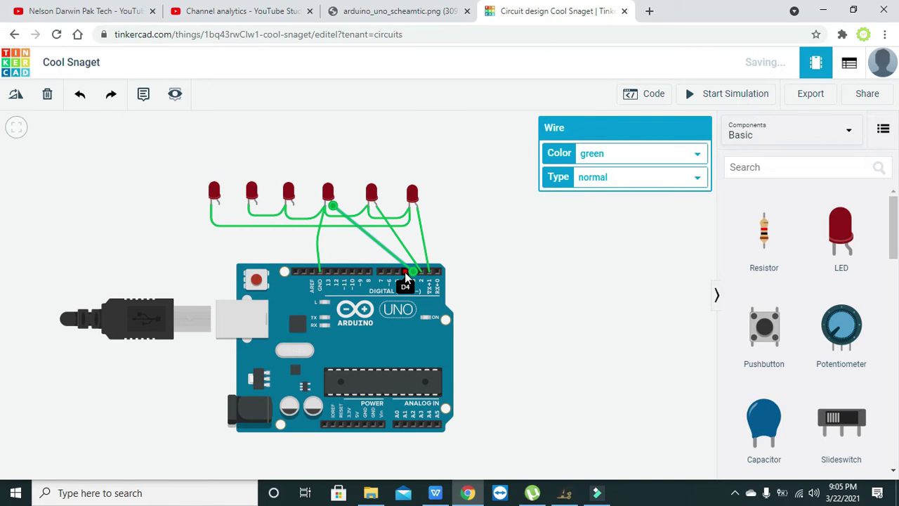
key(Escape)
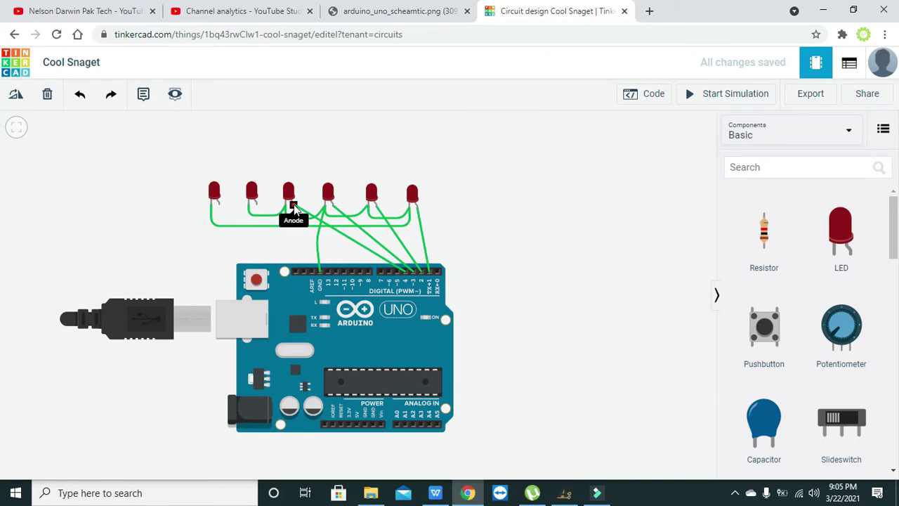
- Connect the anodes of the third, second and first LEDs to the digital header, the first to D6
click(293, 203)
click(398, 272)
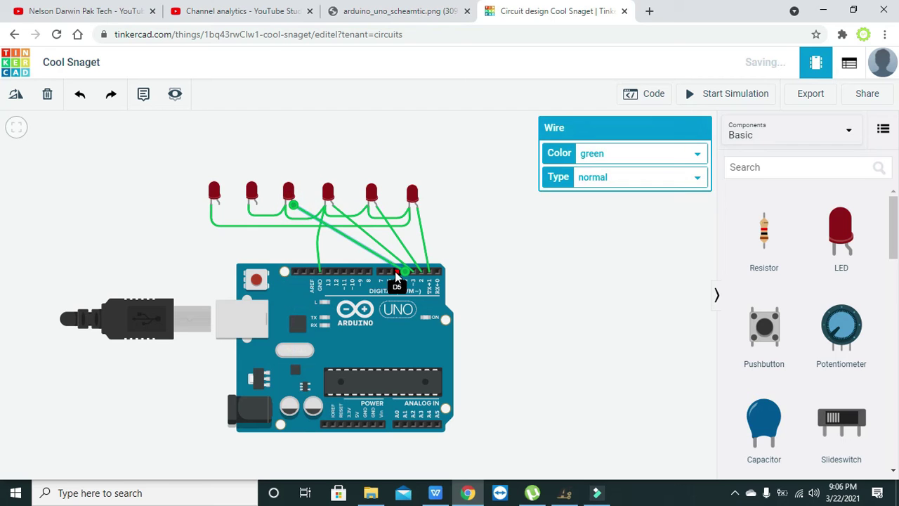
click(389, 273)
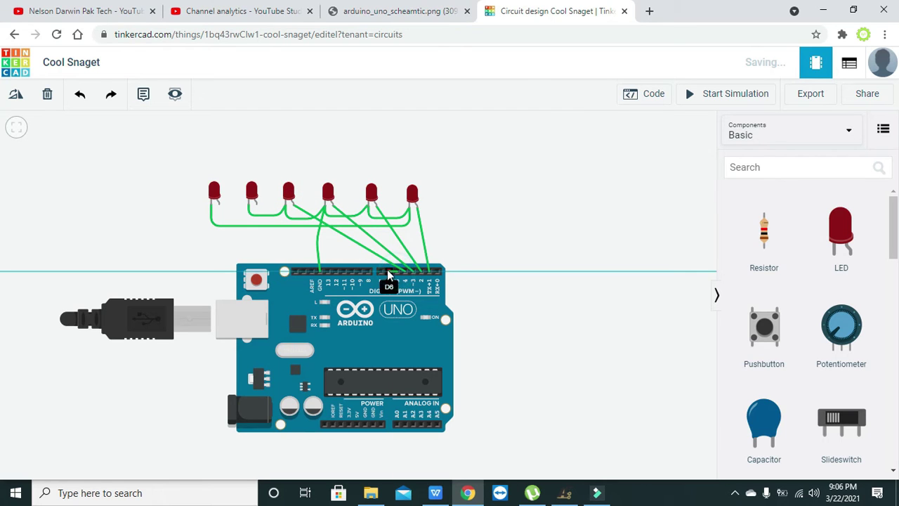
click(257, 204)
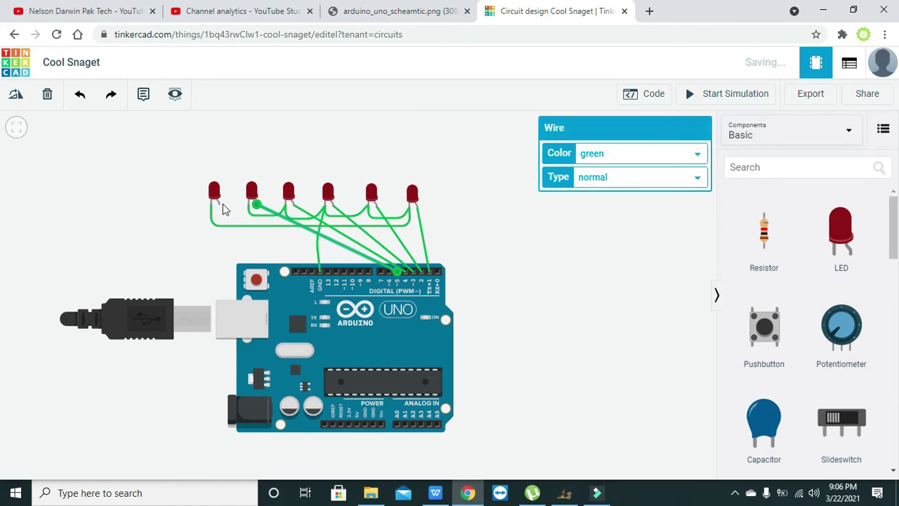
click(219, 203)
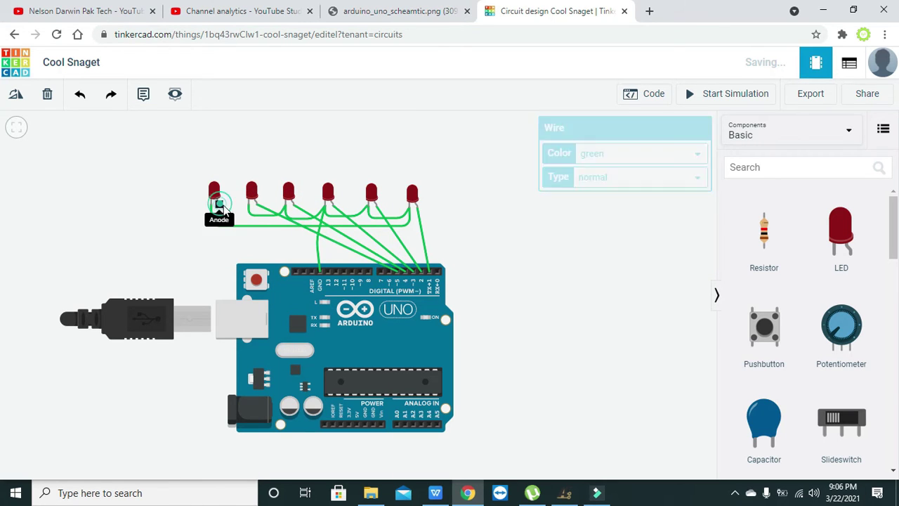
click(389, 274)
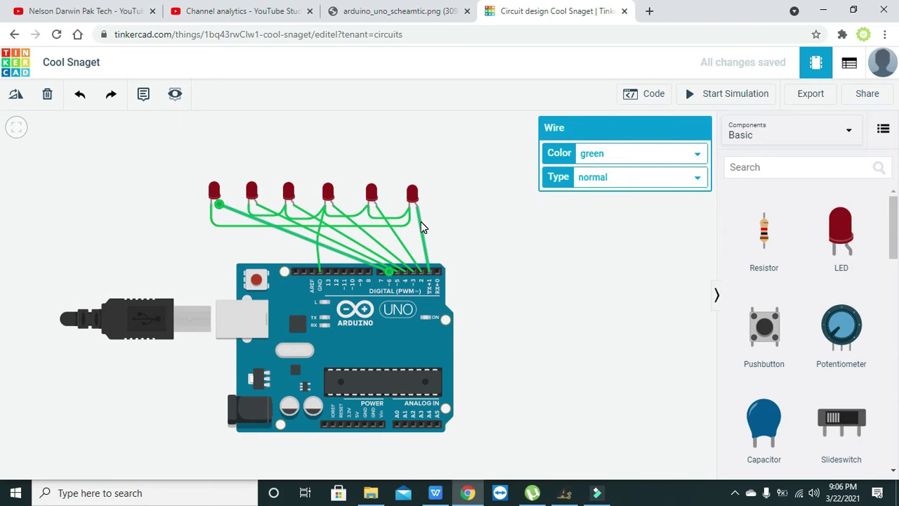
- Reshape the sixth, fifth and fourth LED wires with bends for a cleaner route
drag(421, 222, 430, 213)
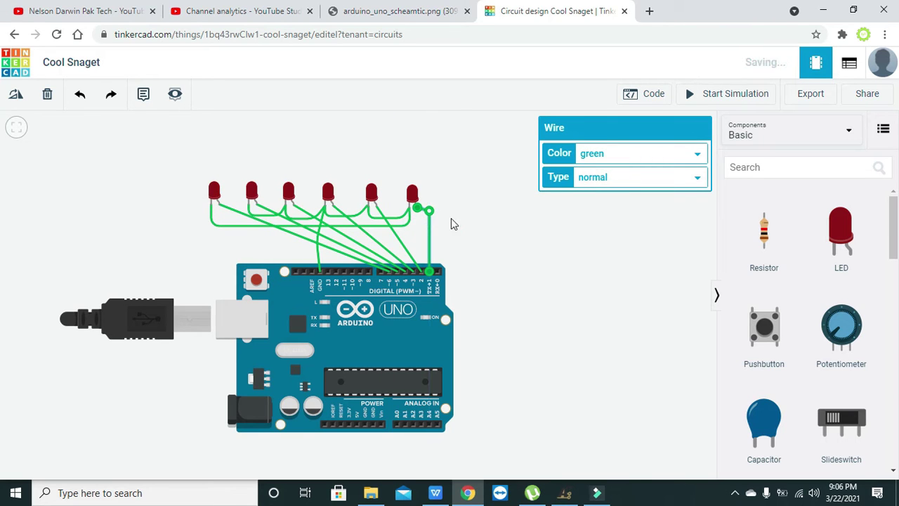
click(461, 220)
click(400, 236)
drag(395, 220, 395, 206)
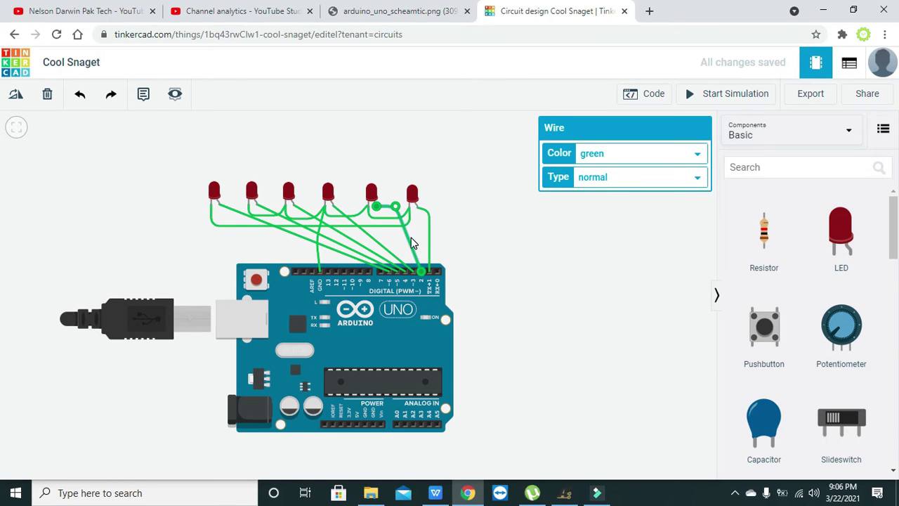
drag(410, 239, 401, 243)
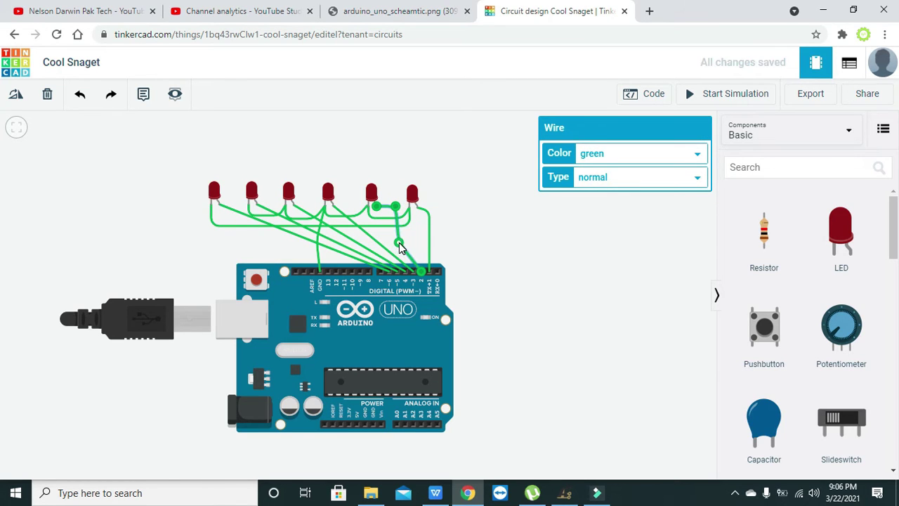
click(390, 245)
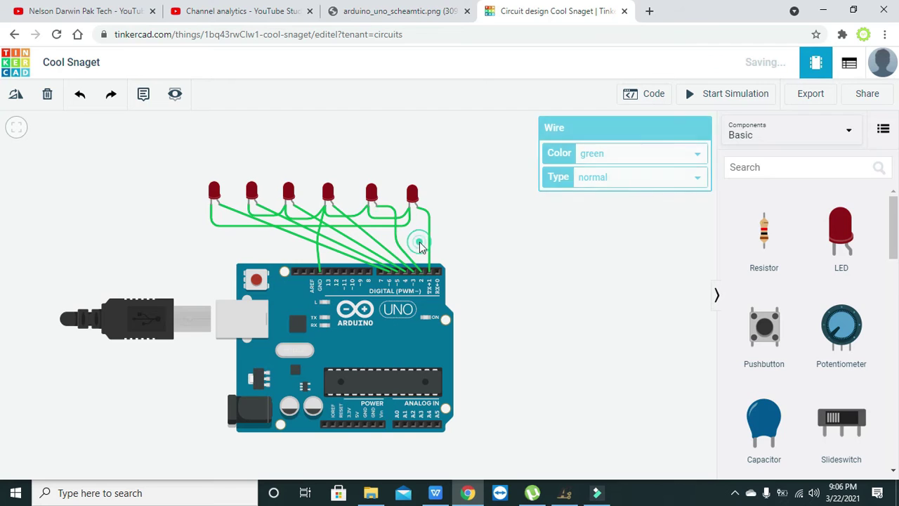
click(375, 240)
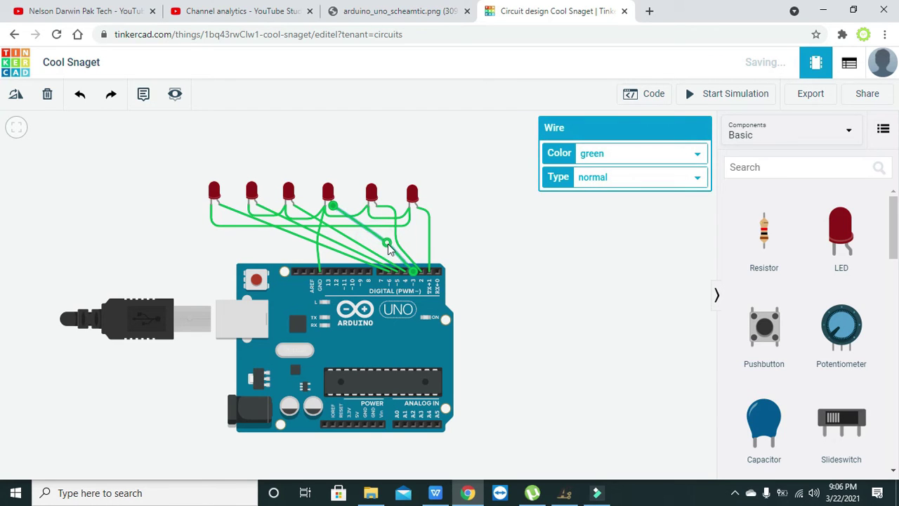
drag(390, 247, 394, 246)
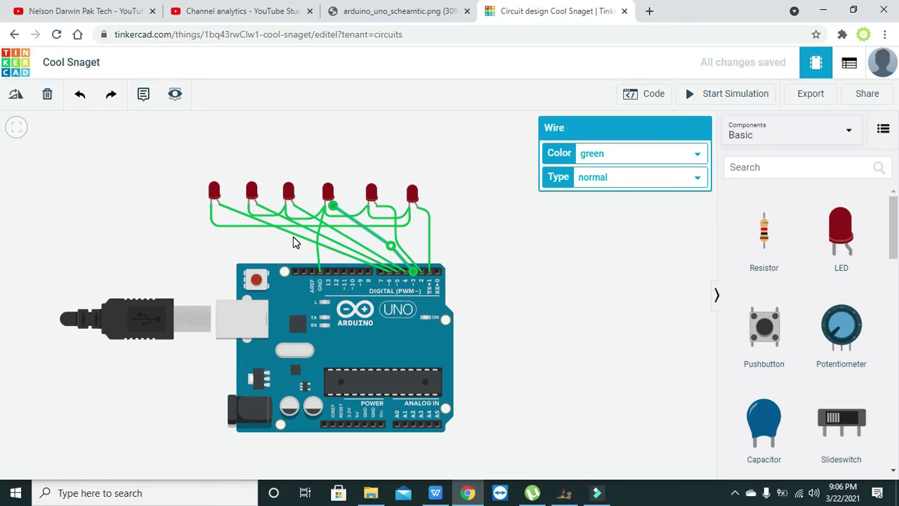
- Reroute the first and second LED wires down and along the digital header
drag(295, 233, 219, 250)
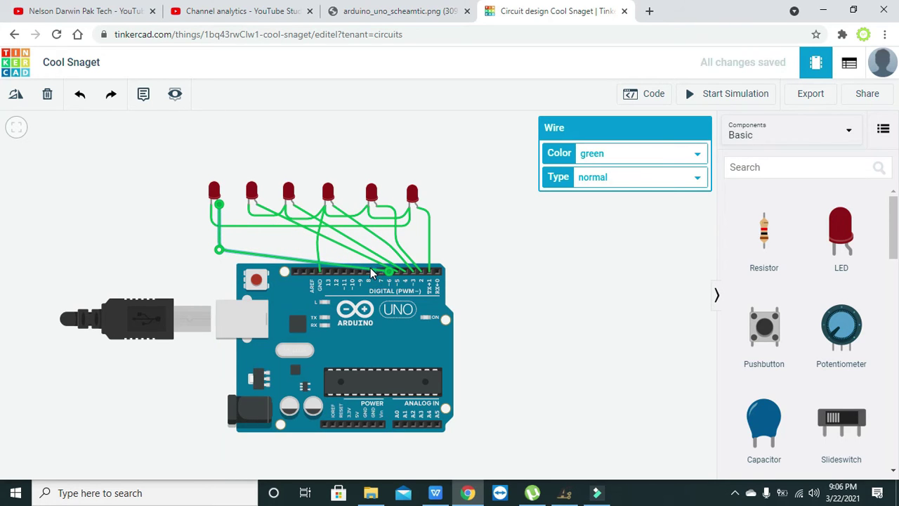
drag(364, 273, 389, 287)
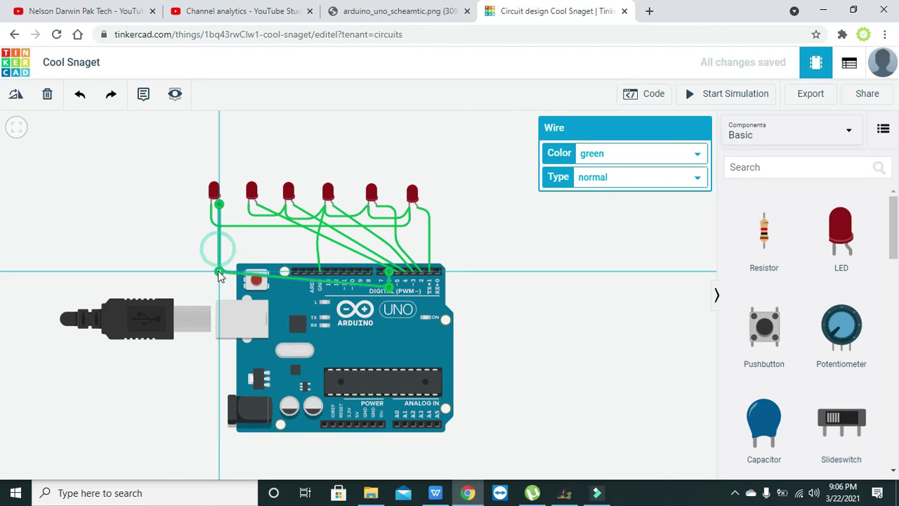
drag(218, 272, 220, 285)
click(337, 294)
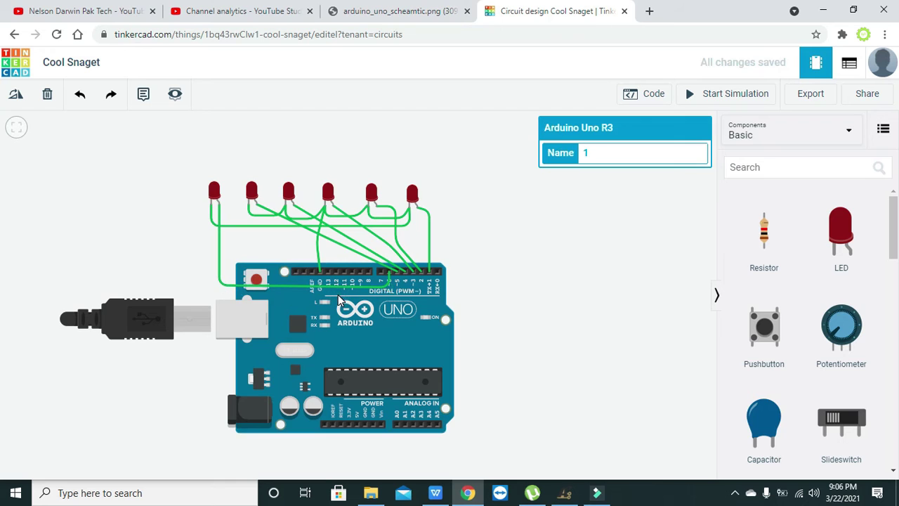
click(288, 220)
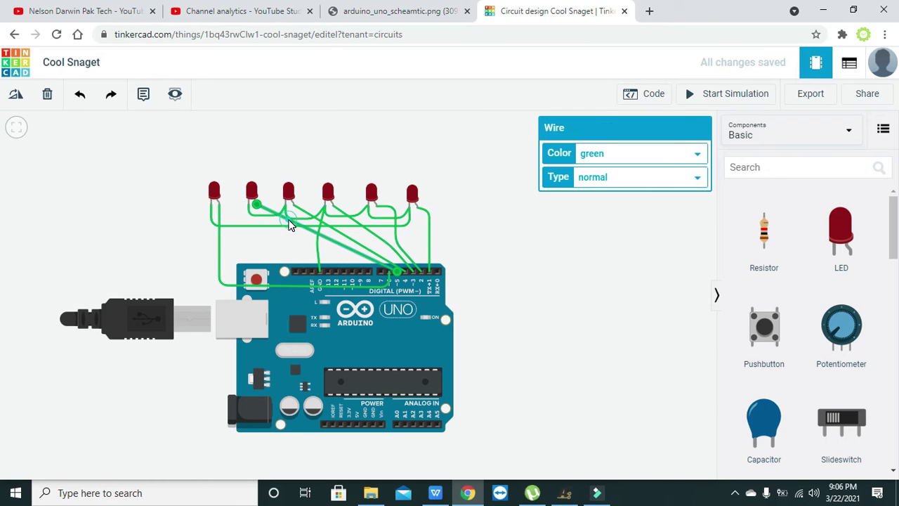
drag(289, 220, 257, 279)
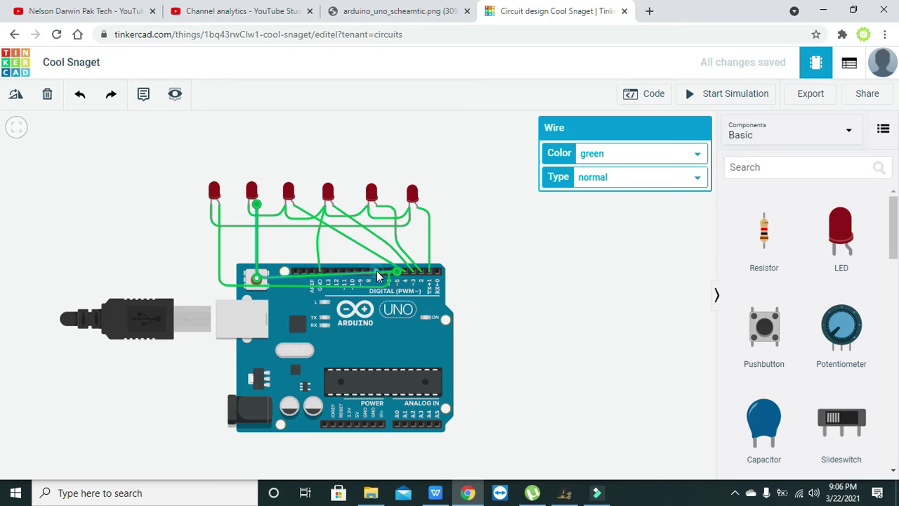
drag(378, 275, 398, 291)
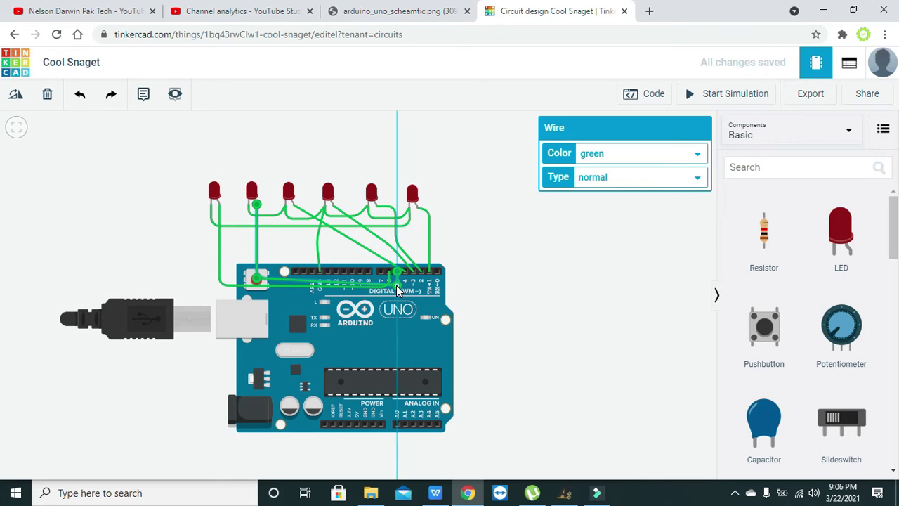
click(296, 259)
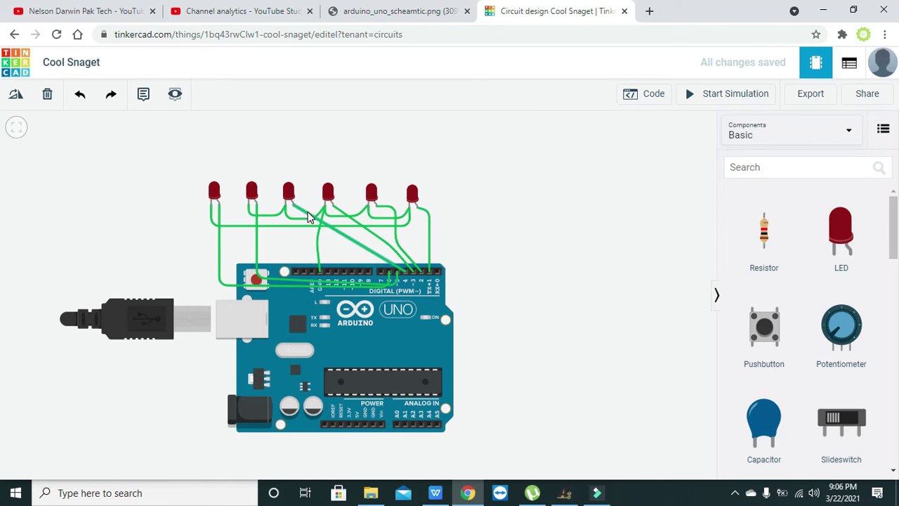
- Add bends to straighten the third LED's wire and the remaining diagonal wire
drag(308, 213, 295, 265)
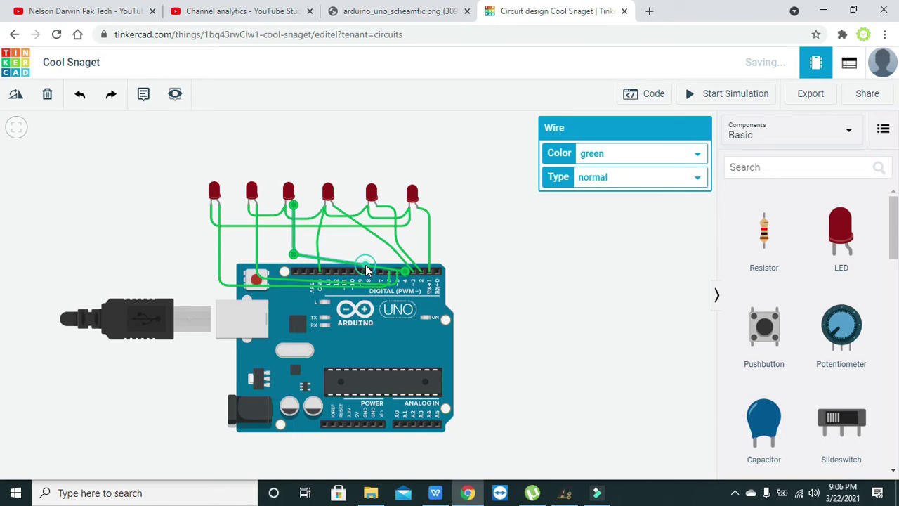
drag(366, 269, 380, 260)
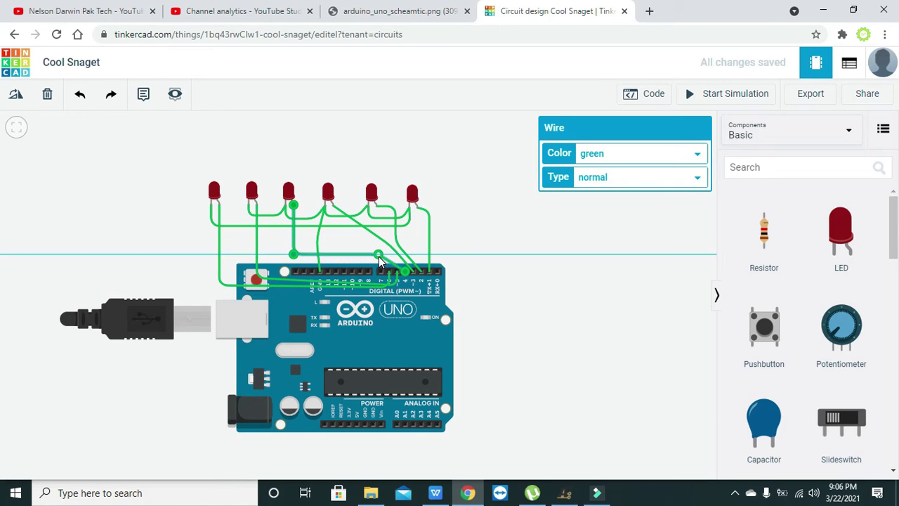
click(368, 235)
mouse_move(368, 230)
mouse_down()
mouse_move(335, 252)
mouse_move(387, 250)
mouse_up()
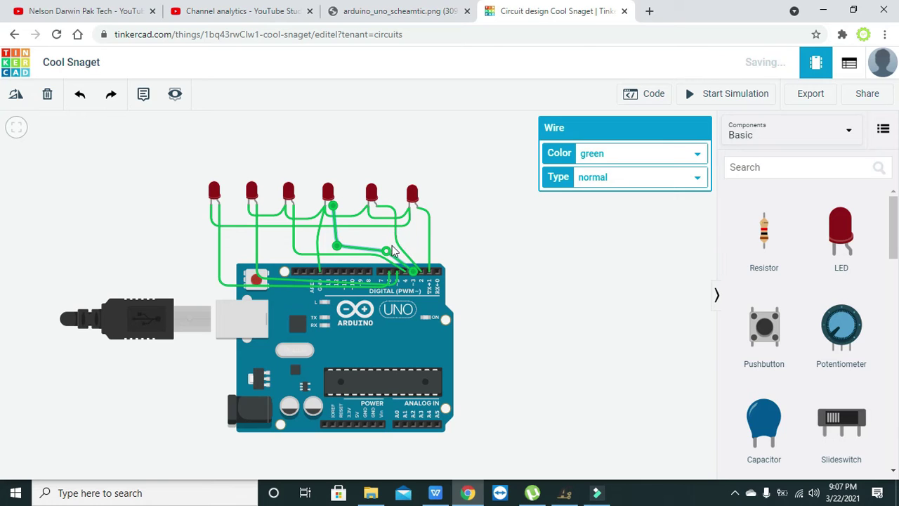
click(424, 246)
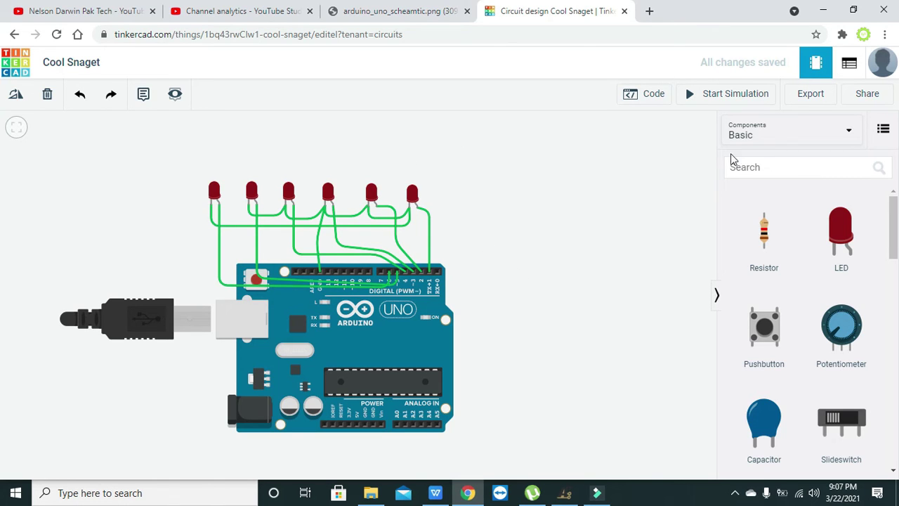
- Open the Arduino code editor and convert the blocks code to Text mode
click(768, 168)
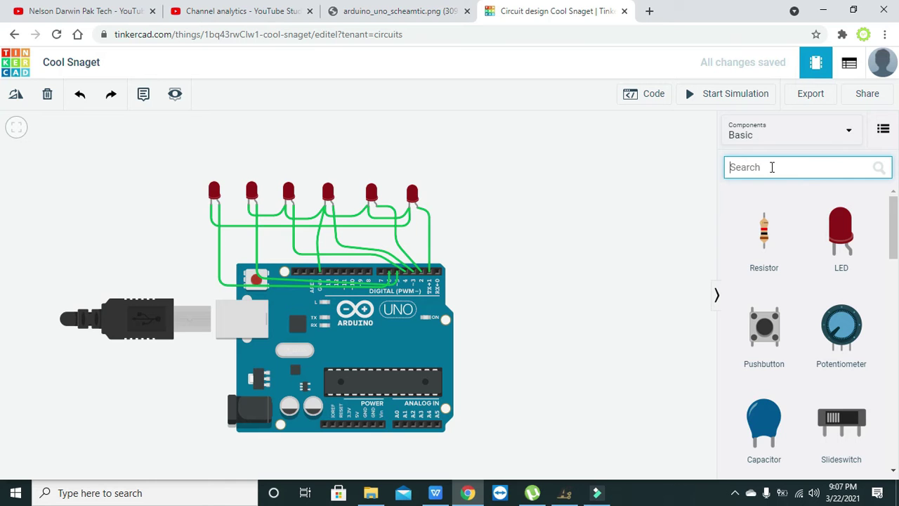
click(659, 97)
click(612, 126)
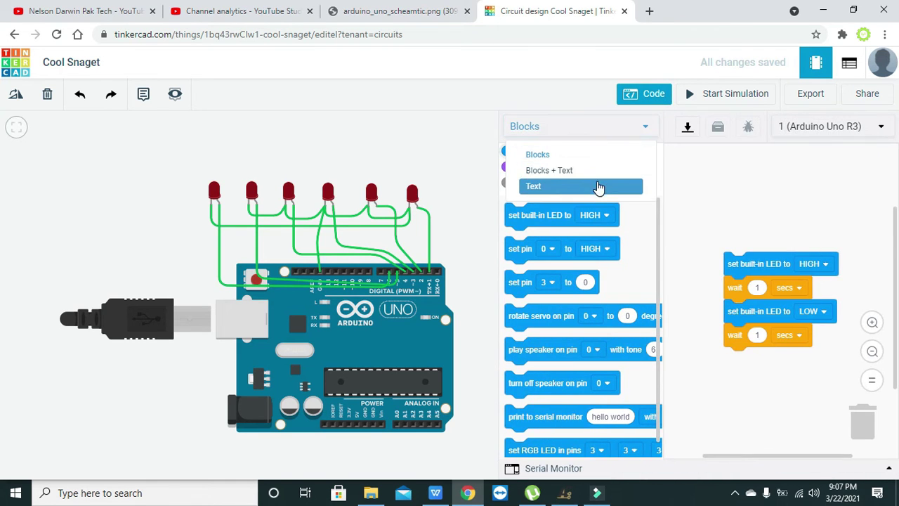
click(598, 187)
click(538, 190)
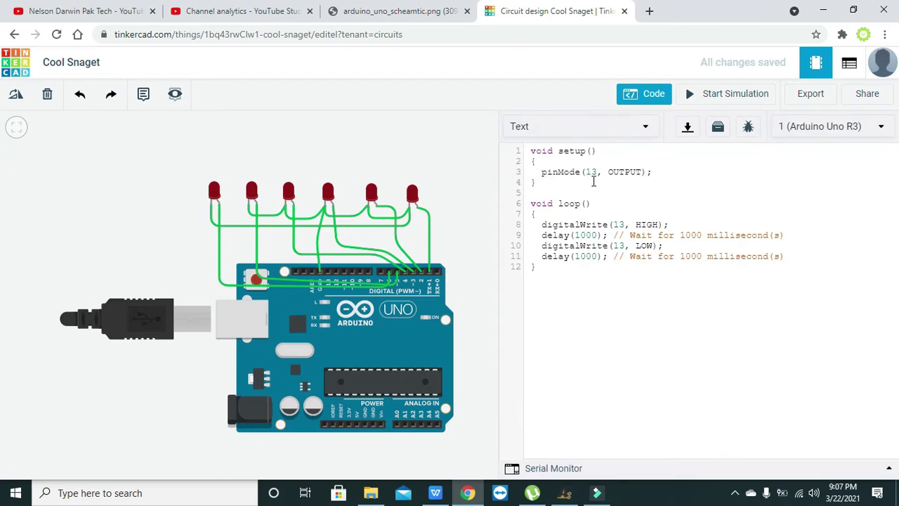
- Duplicate the pinMode line in setup so there are six copies
click(664, 171)
key(Return)
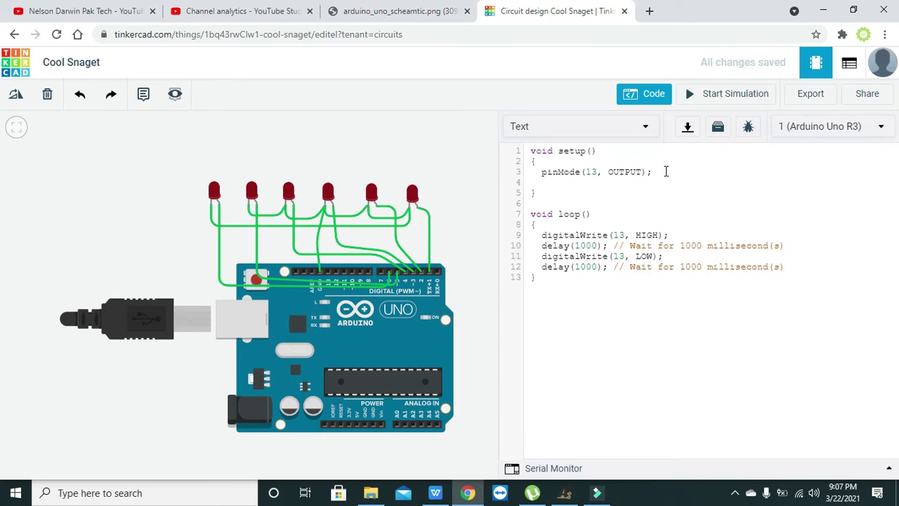
drag(669, 172, 539, 173)
key(ctrl+c)
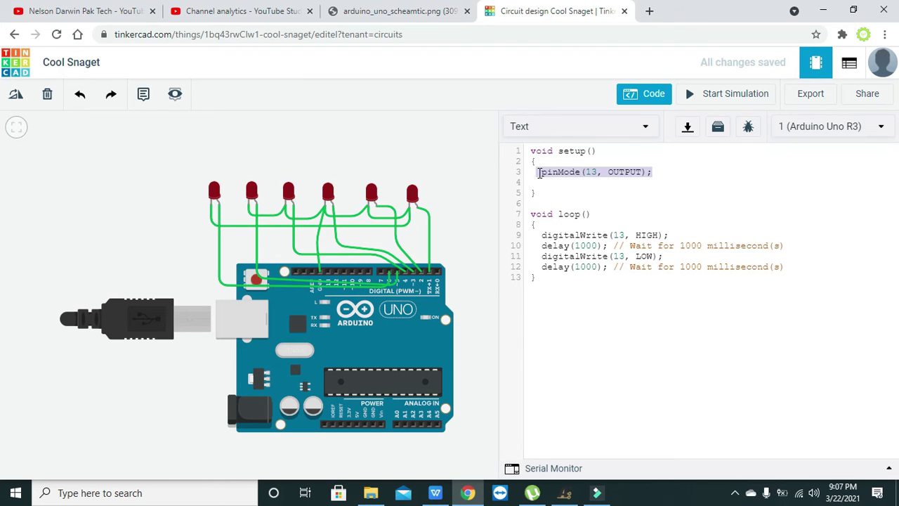
key(Right)
key(Return)
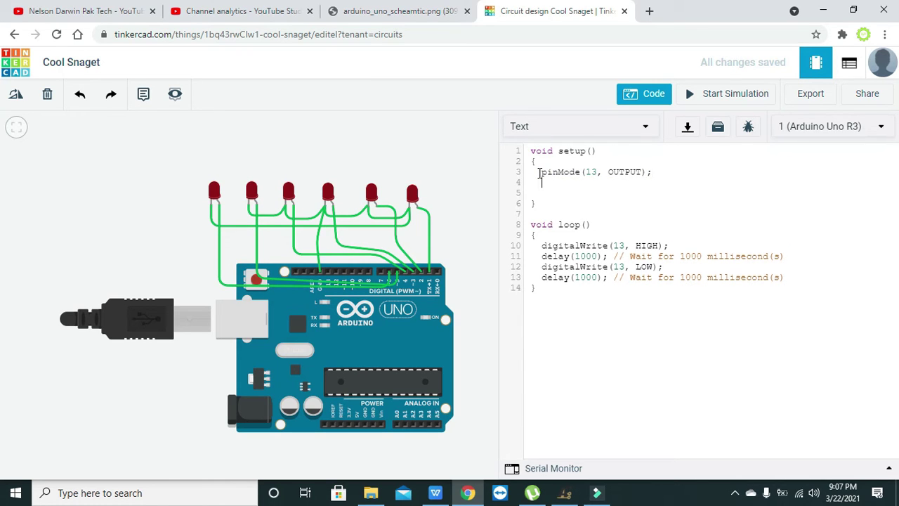
key(ctrl+v)
key(Return)
key(ctrl+v)
key(Return)
key(ctrl+v)
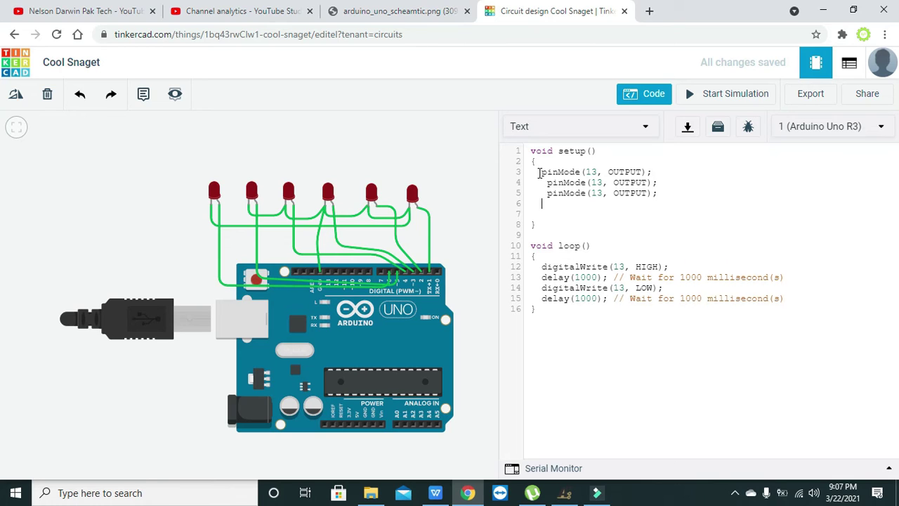
key(Return)
key(ctrl+v)
key(Return)
key(ctrl+v)
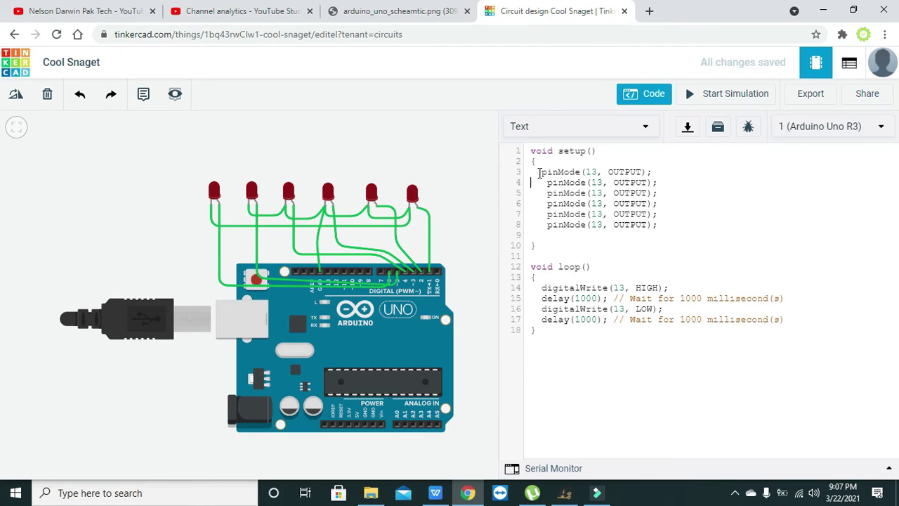
- Change the first three pinMode lines to pins 1, 2 and 3
click(538, 172)
key(Left)
key(BackSpace)
key(Delete)
key(BackSpace)
text(2)
key(Down)
key(BackSpace)
key(Down)
- Set the remaining pinMode lines to pins 4, 5 and 6
key(Right)
key(Right)
key(BackSpace)
key(BackSpace)
text(4)
key(Down)
key(Right)
key(BackSpace)
key(BackSpace)
text(5)
key(Down)
key(Right)
key(Right)
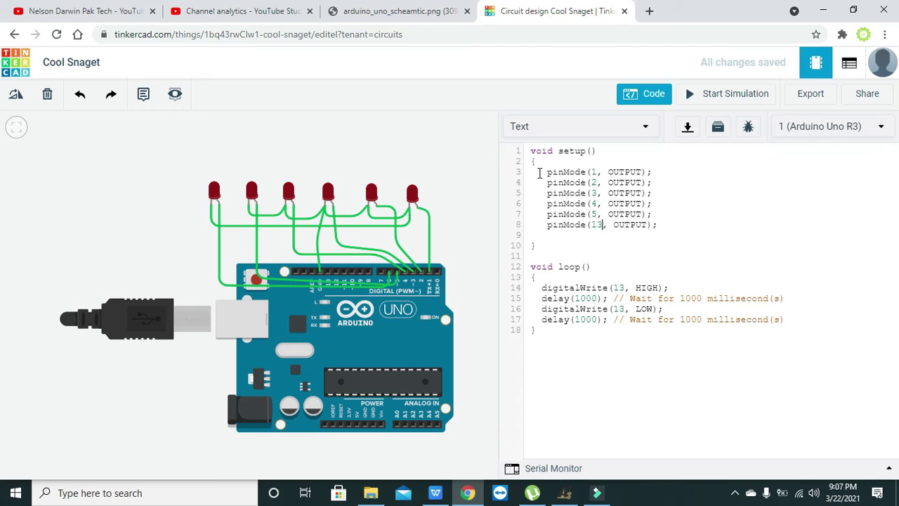
key(BackSpace)
key(BackSpace)
text(6)
- Delete the old pin 13 blink code from the loop body
click(763, 299)
drag(808, 319, 544, 290)
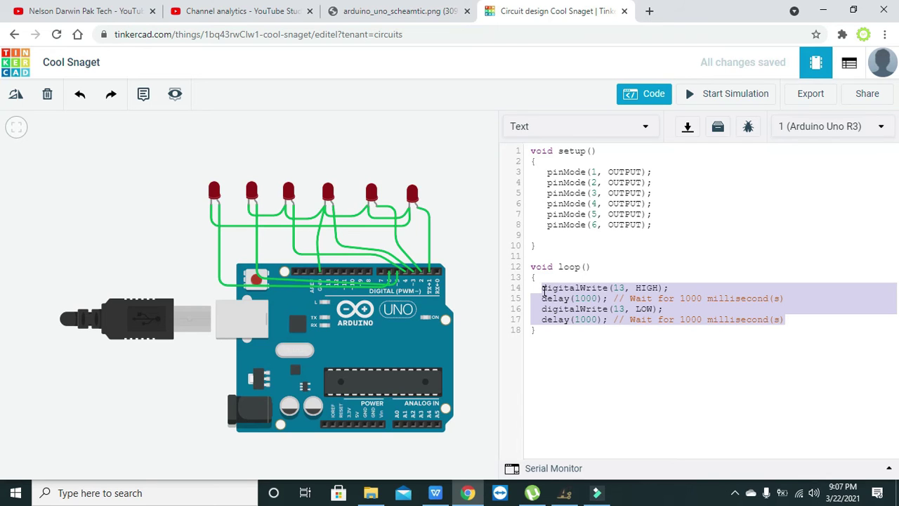
key(BackSpace)
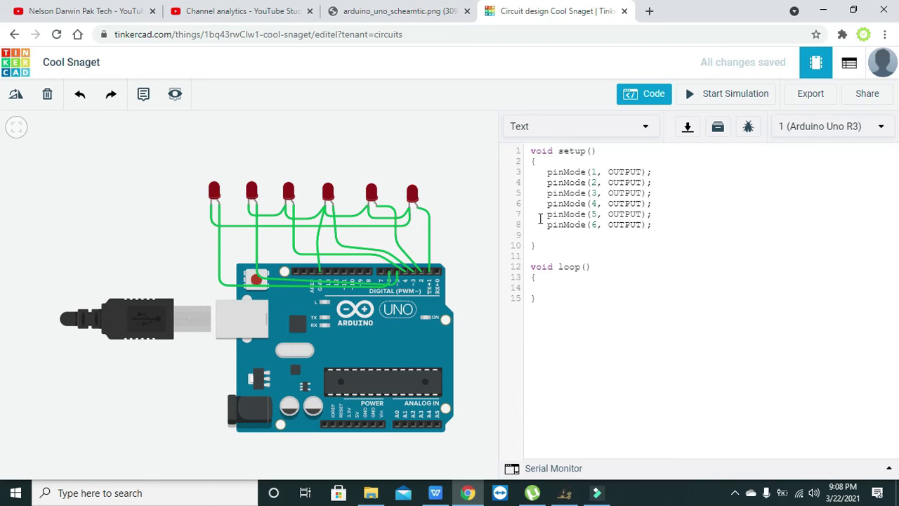
- Write digitalWrite(1,HIGH); followed by delay(500); inside the loop
click(538, 288)
text(digital Write)
text(()')
key(BackSpace)
text(;)
key(Left)
key(Left)
key(Left)
key(Left)
key(Left)
key(Left)
key(BackSpace)
key(Right)
key(Right)
key(Right)
key(Right)
key(Right)
text(1,HIGH)
key(Return)
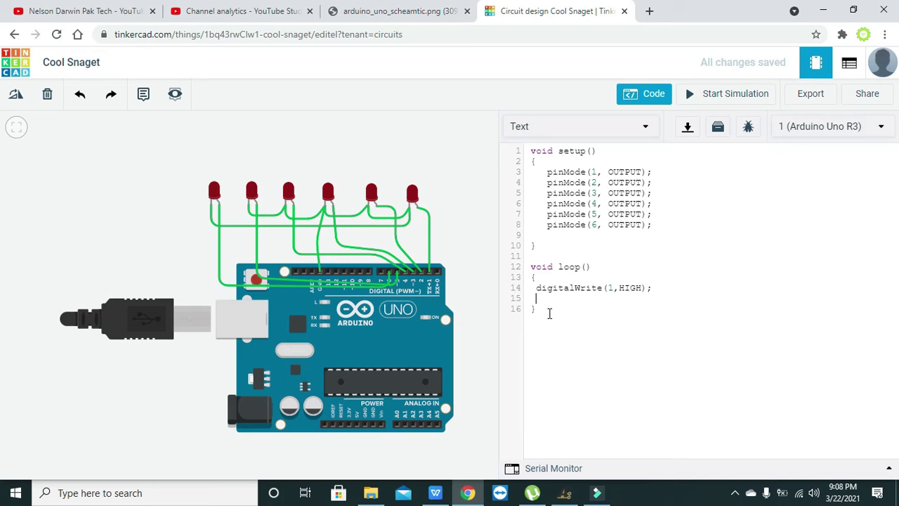
text(delay()500)
key(Right)
text(;)
- Duplicate the digitalWrite/delay pair so the loop repeats it several more times
drag(599, 302, 535, 288)
key(ctrl+c)
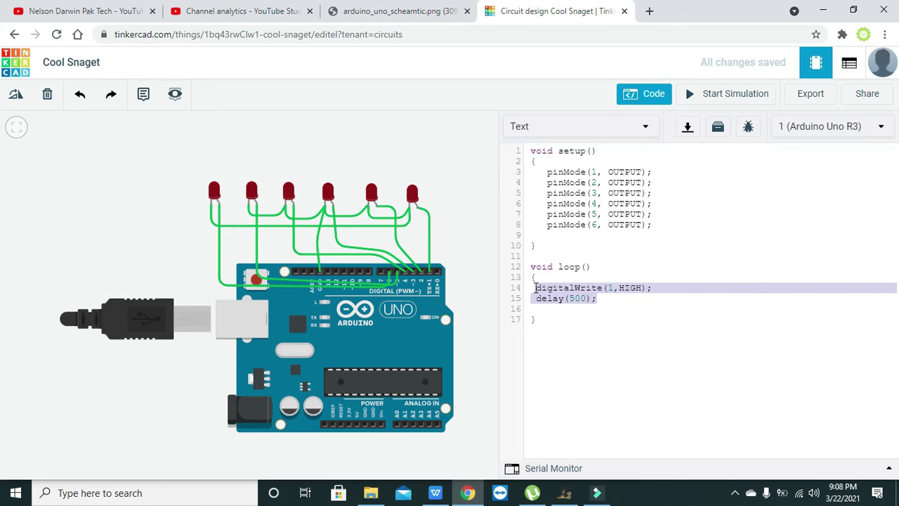
key(Down)
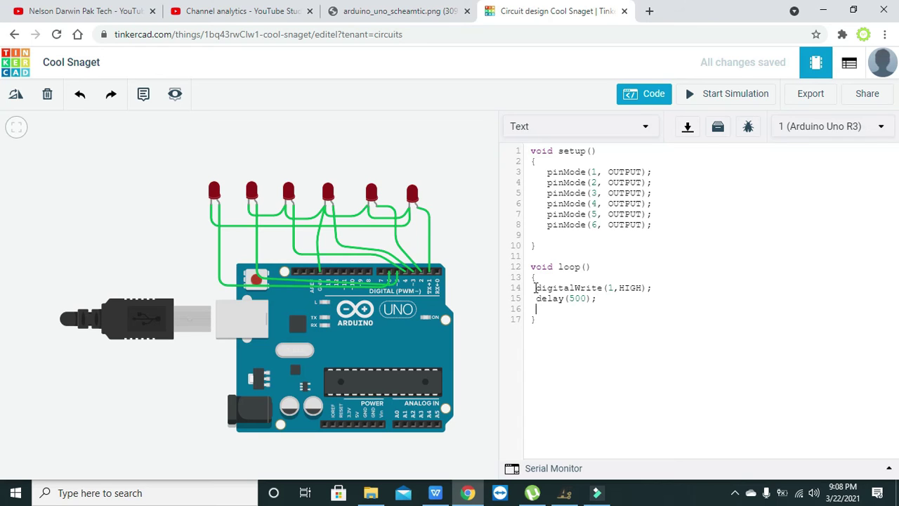
key(ctrl+v)
key(Return)
key(ctrl+v)
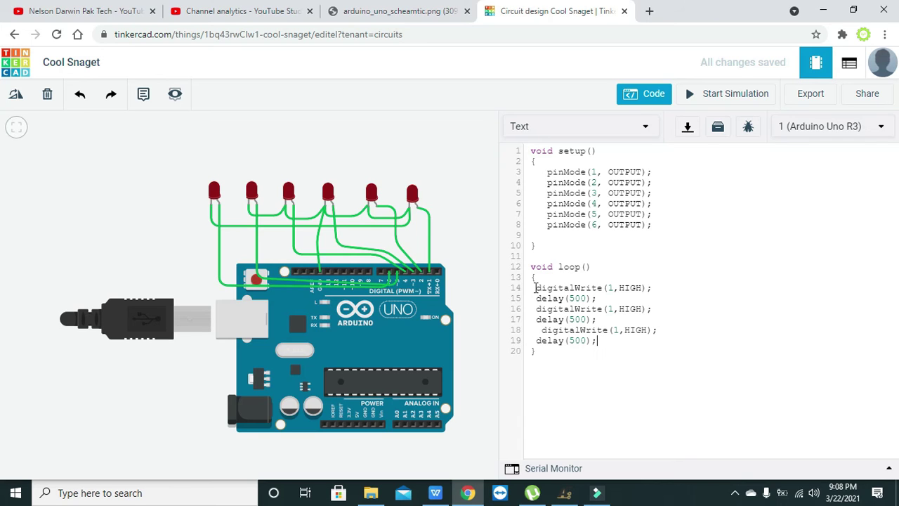
key(Return)
key(ctrl+v)
key(Return)
key(ctrl+v)
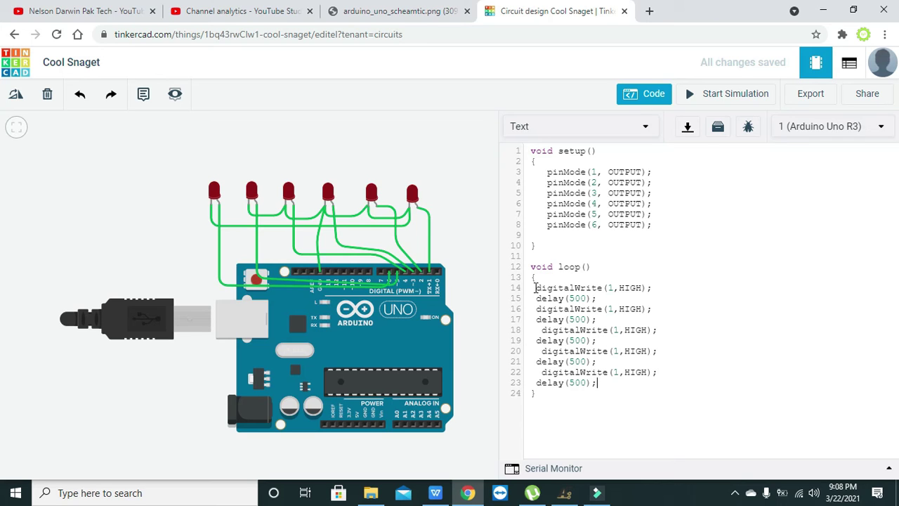
key(Return)
key(ctrl+v)
key(Return)
key(ctrl+v)
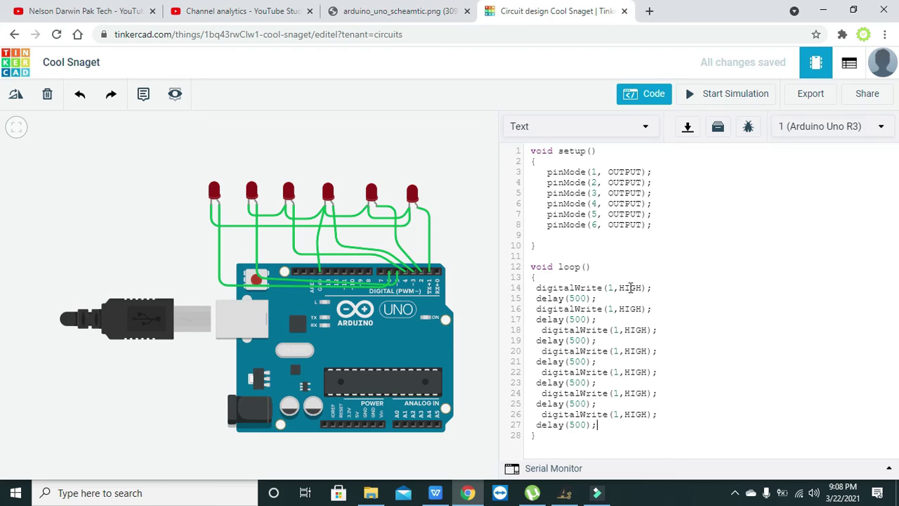
- Set the second write to pin 1 LOW and start pin 2's writes
click(613, 287)
double_click(627, 308)
text(LOW)
click(618, 329)
key(Down)
key(Down)
key(BackSpace)
text(2)
key(Right)
key(BackSpace)
key(BackSpace)
key(BackSpace)
text(LOW)
- Edit the following writes to switch pin 3 HIGH then LOW and start pin 4
click(617, 373)
key(BackSpace)
text(3)
key(BackSpace)
key(BackSpace)
key(BackSpace)
text(LOW)
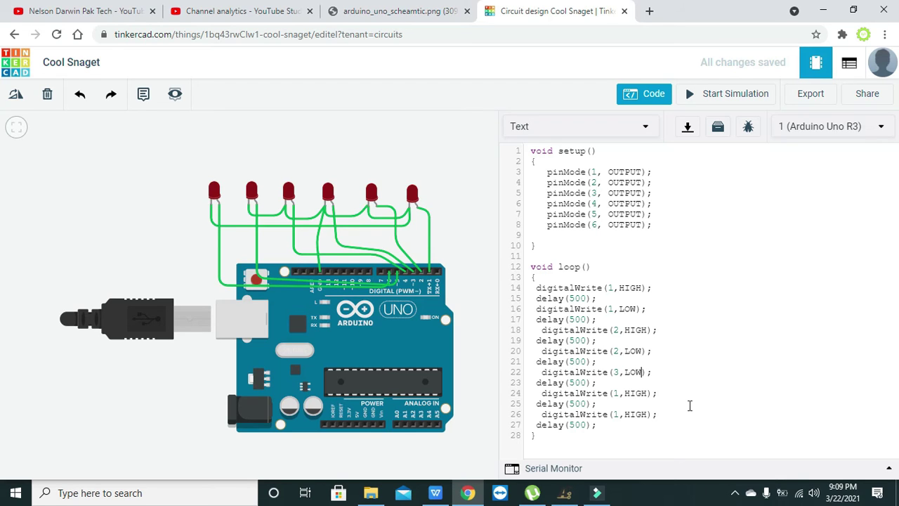
key(BackSpace)
key(BackSpace)
key(BackSpace)
text(HIGH)
key(Left)
key(Left)
key(Left)
key(BackSpace)
text(3)
key(Right)
key(BackSpace)
key(BackSpace)
key(BackSpace)
text(LOW)
key(Down)
key(Down)
- Add pairs for pin 4 LOW and pin 5 HIGH
key(BackSpace)
text(4)
key(Return)
key(ctrl+v)
key(Up)
key(Right)
key(Delete)
text(4)
key(Right)
key(Right)
key(Right)
key(BackSpace)
key(BackSpace)
key(BackSpace)
key(BackSpace)
text(LOW)
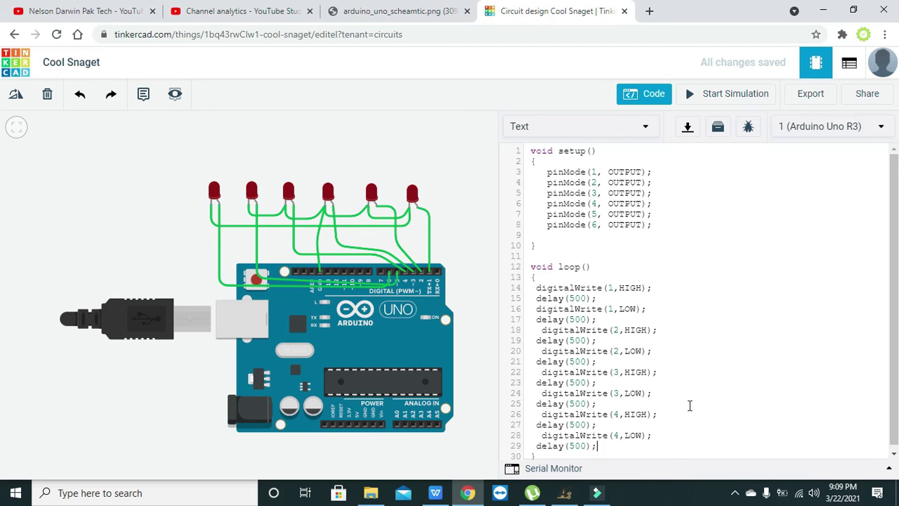
key(Return)
text(digitalWrite(1,HIGH);)
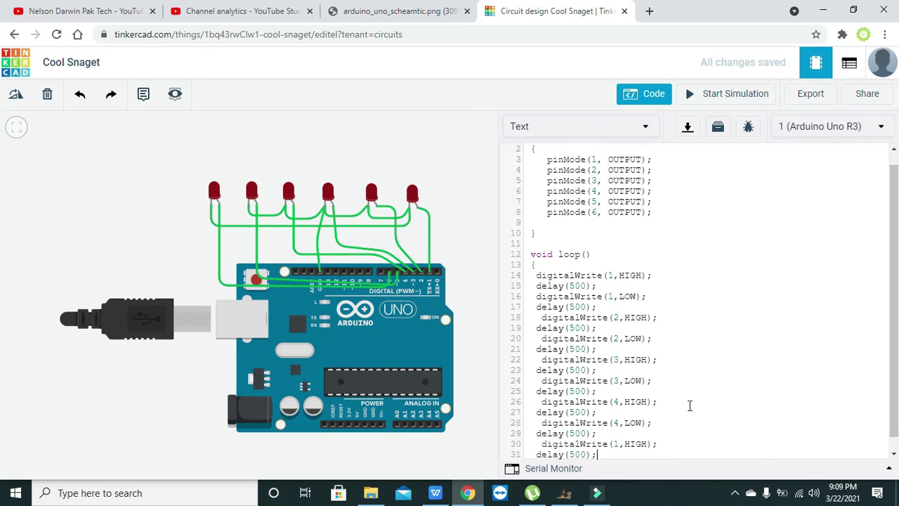
text(})
key(Right)
key(Right)
key(Right)
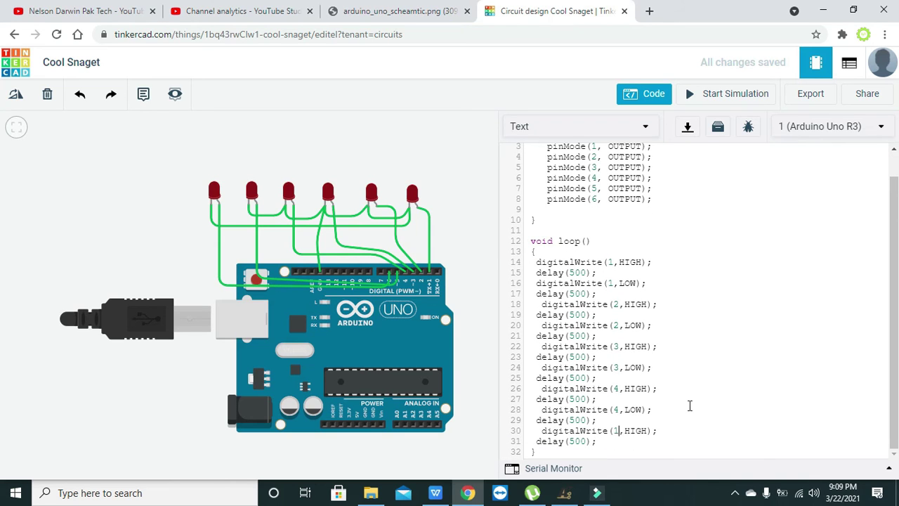
key(Delete)
text(5)
- Add a pair that sets pin 5 LOW with a 500 ms delay
key(Return)
key(ctrl+v)
key(Up)
key(Right)
- Add the final pairs switching pin 6 HIGH then LOW
key(Right)
key(Right)
key(Right)
key(BackSpace)
text(5)
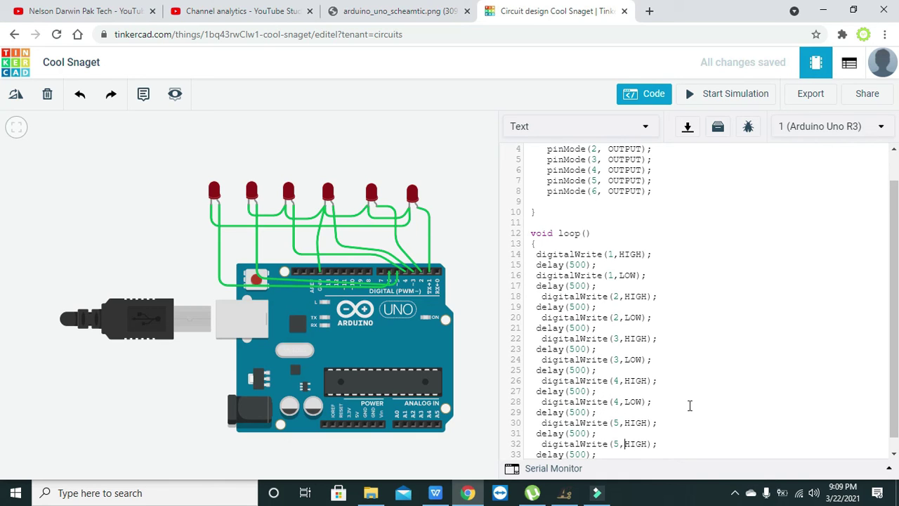
key(Delete)
key(Delete)
key(Delete)
key(Delete)
text(LOW)
key(Down)
key(Return)
key(ctrl+v)
key(Right)
key(Right)
key(Right)
text(6)
key(Delete)
key(Down)
key(Down)
key(Return)
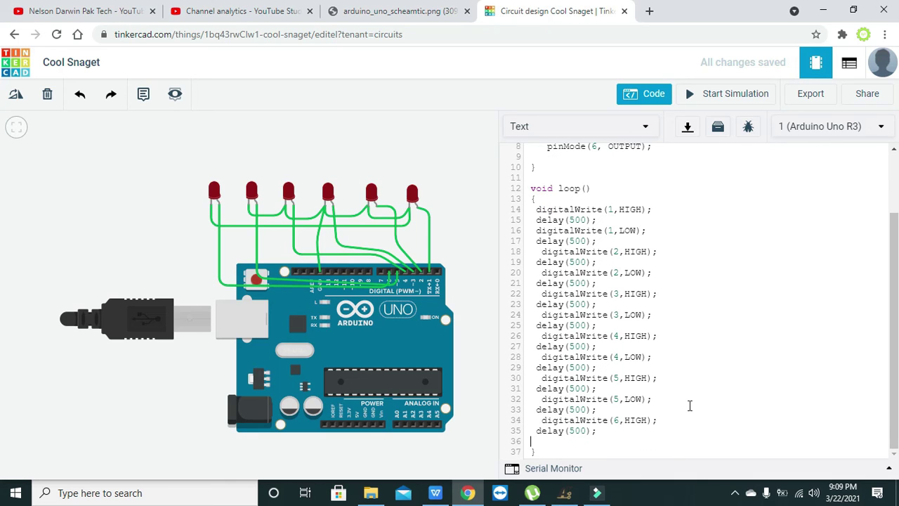
key(ctrl+v)
key(Up)
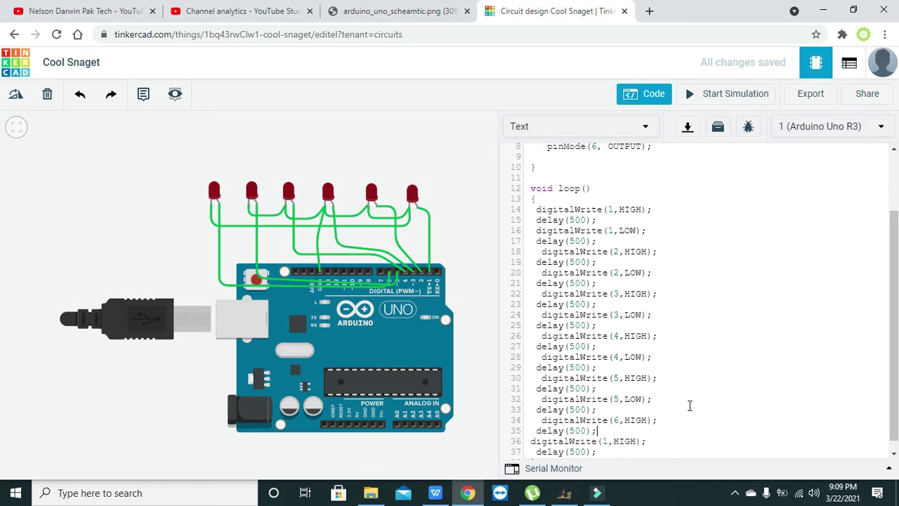
key(Right)
key(Right)
key(Right)
key(Right)
key(Right)
key(Right)
key(BackSpace)
key(BackSpace)
key(BackSpace)
key(BackSpace)
text(OW)
key(Down)
key(Down)
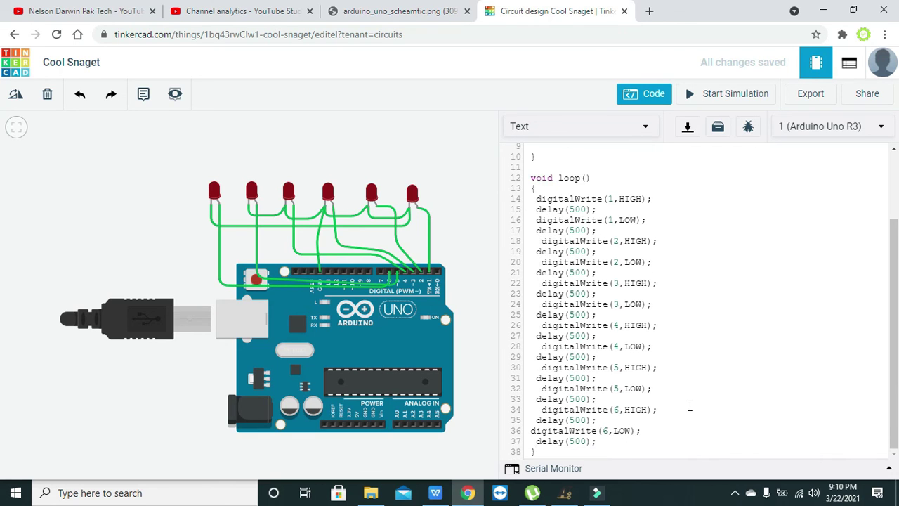
- Close the code editor, run the LED chaser simulation, then stop it
click(663, 98)
click(711, 96)
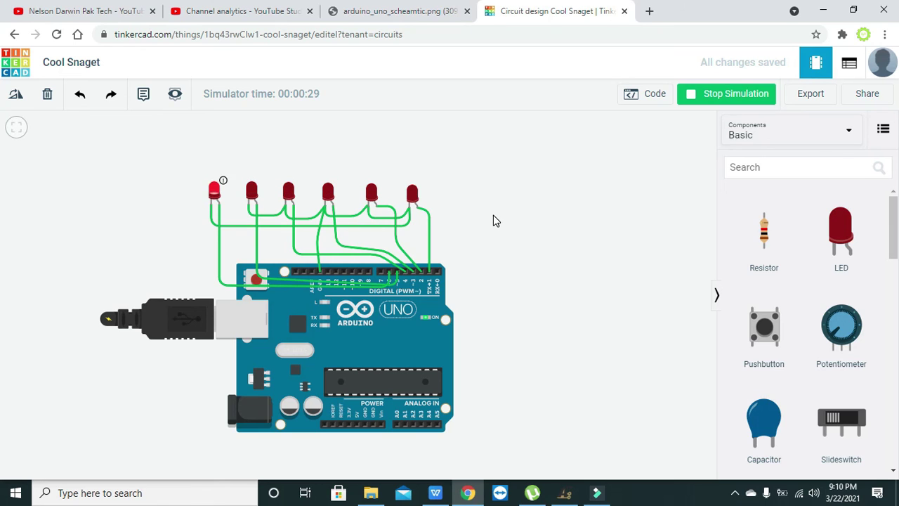
click(730, 96)
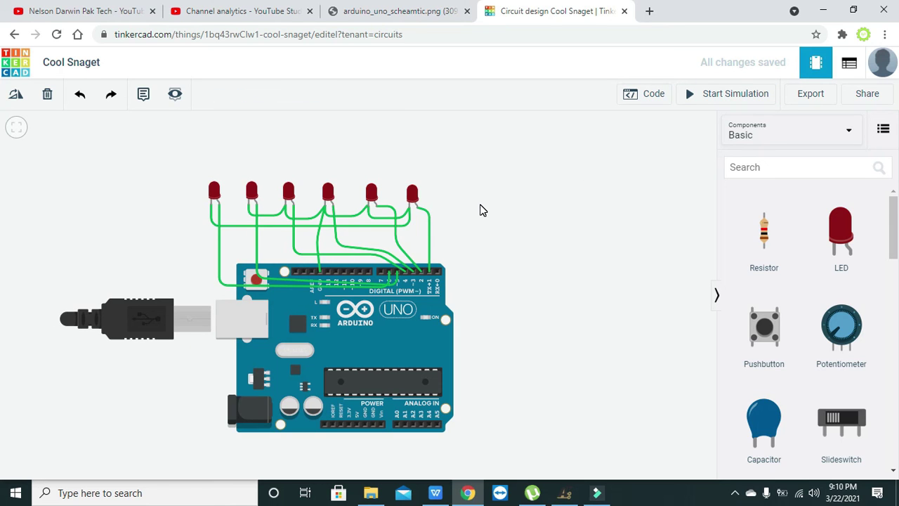
- Nudge one green LED wire's end left to align with the Arduino pin header
click(343, 248)
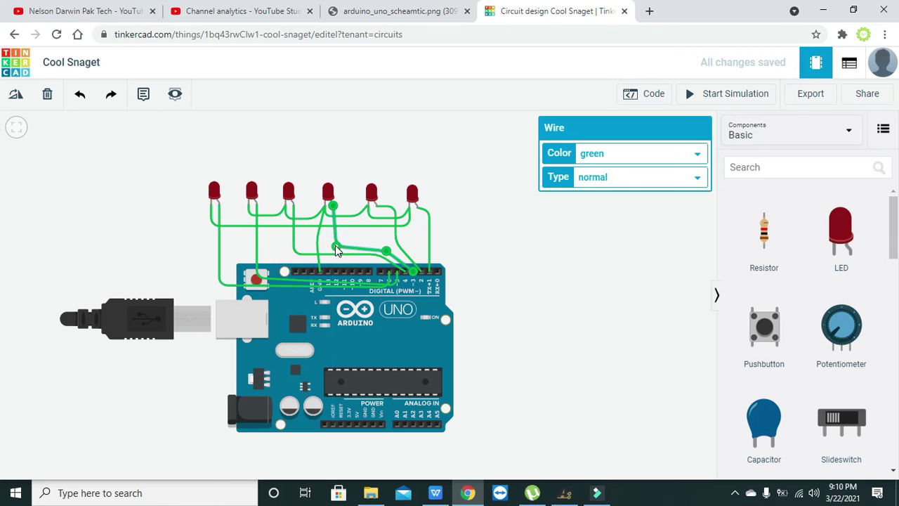
drag(342, 248, 334, 247)
click(357, 237)
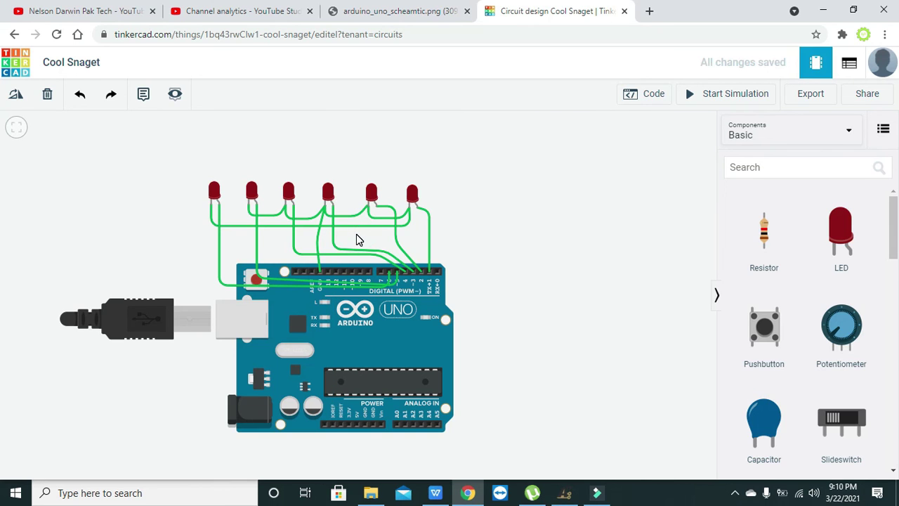